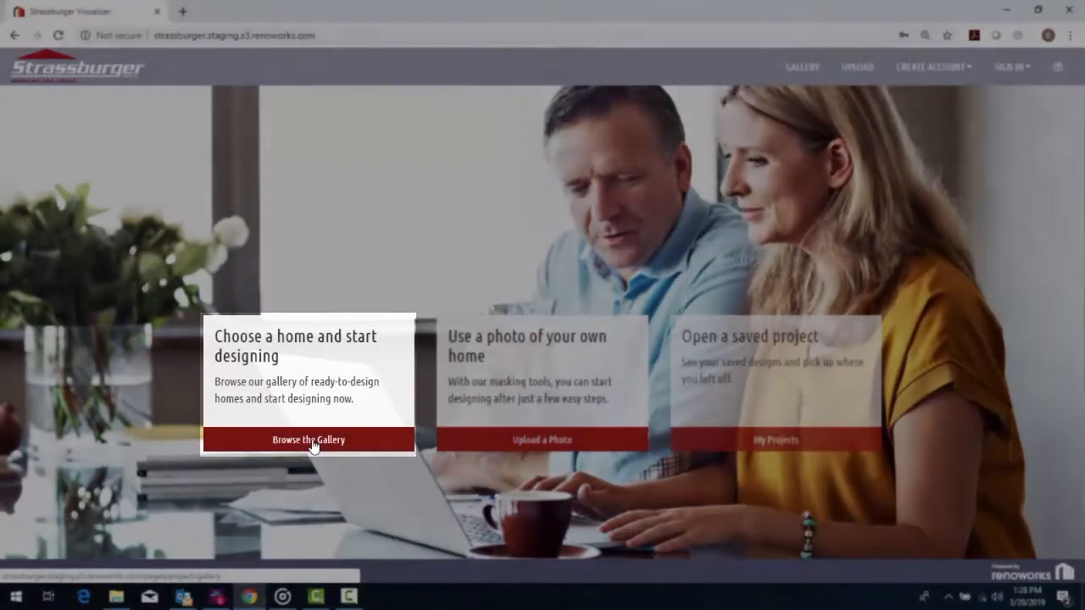
Start a design from the gallery's sample home with grey siding, stone walls and orange double front doors.
click(308, 440)
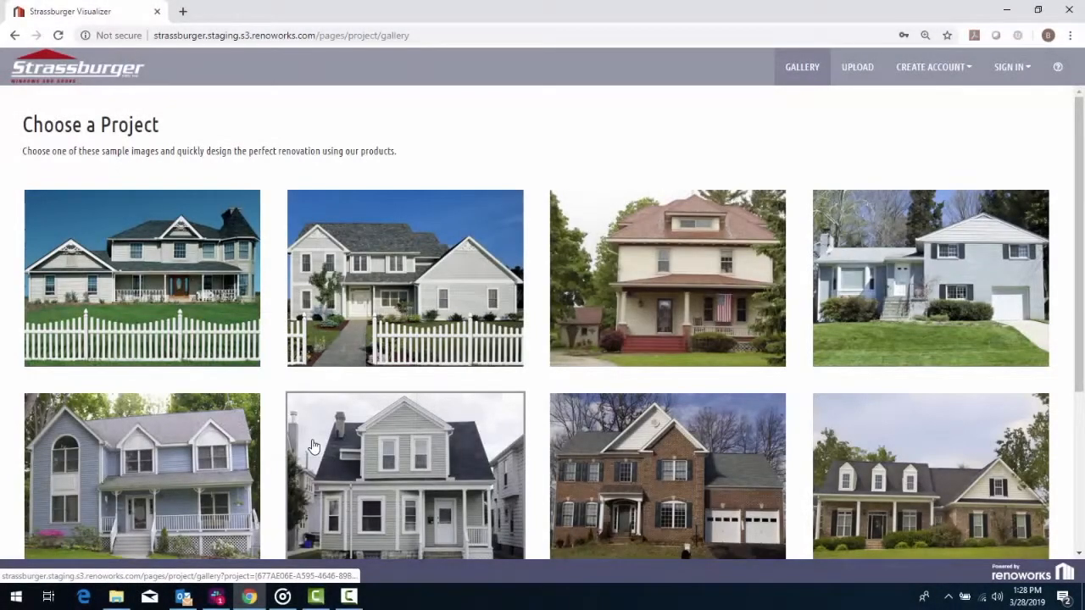
drag(1080, 265, 1079, 416)
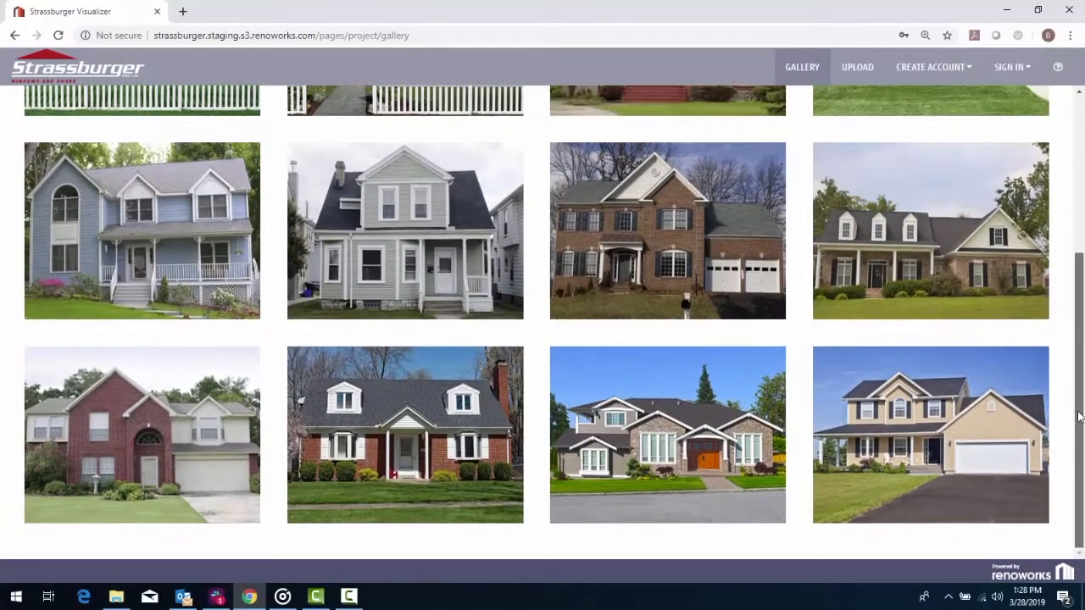
click(616, 447)
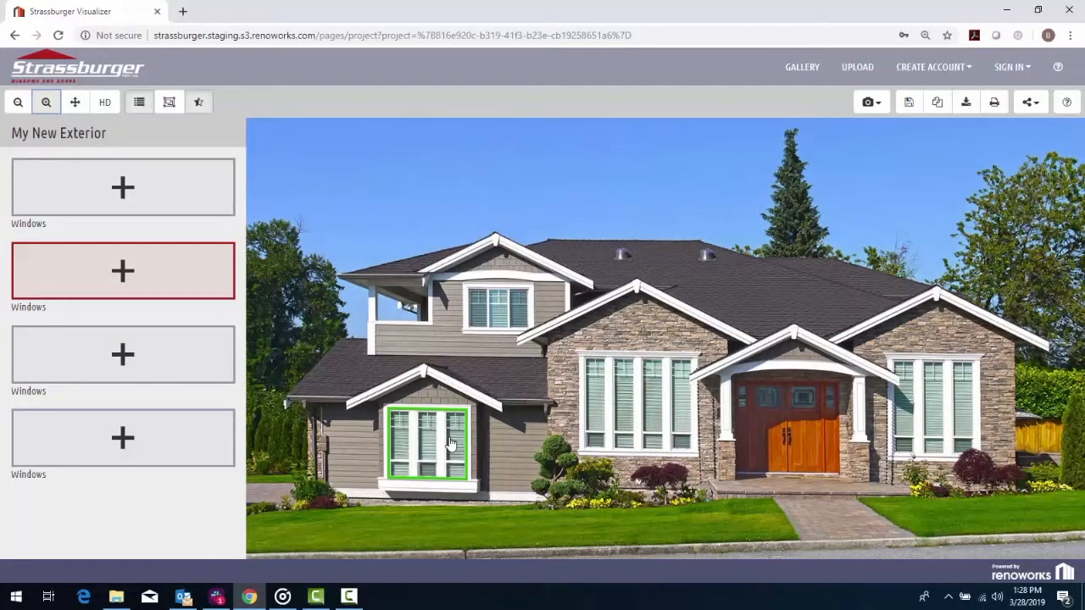
Choose the Model 3000 Casement for the lower window on the siding wall and set its finish colour to Almond.
click(113, 263)
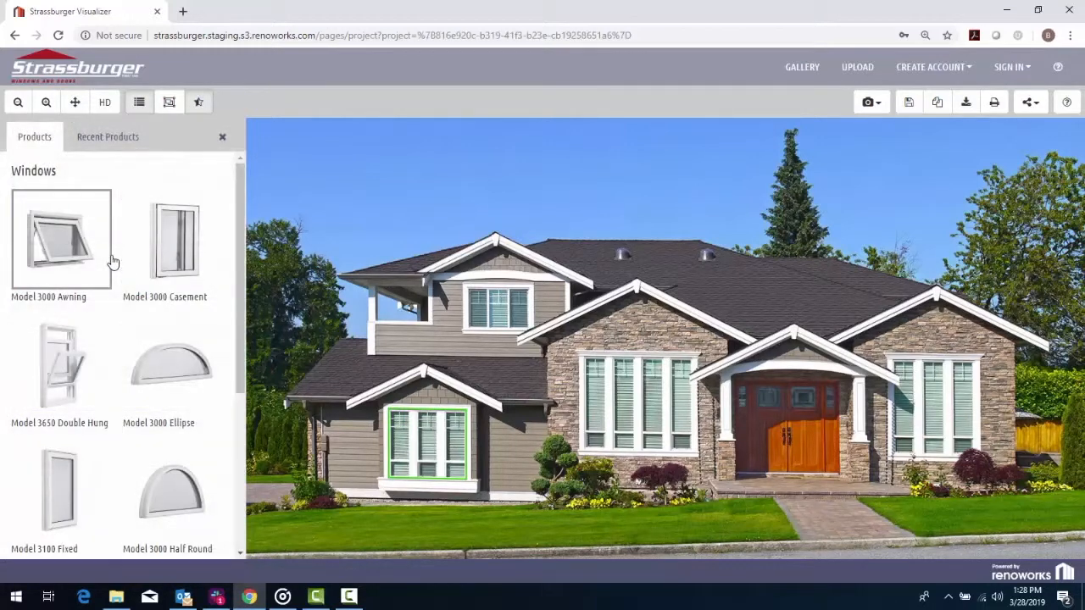
click(187, 259)
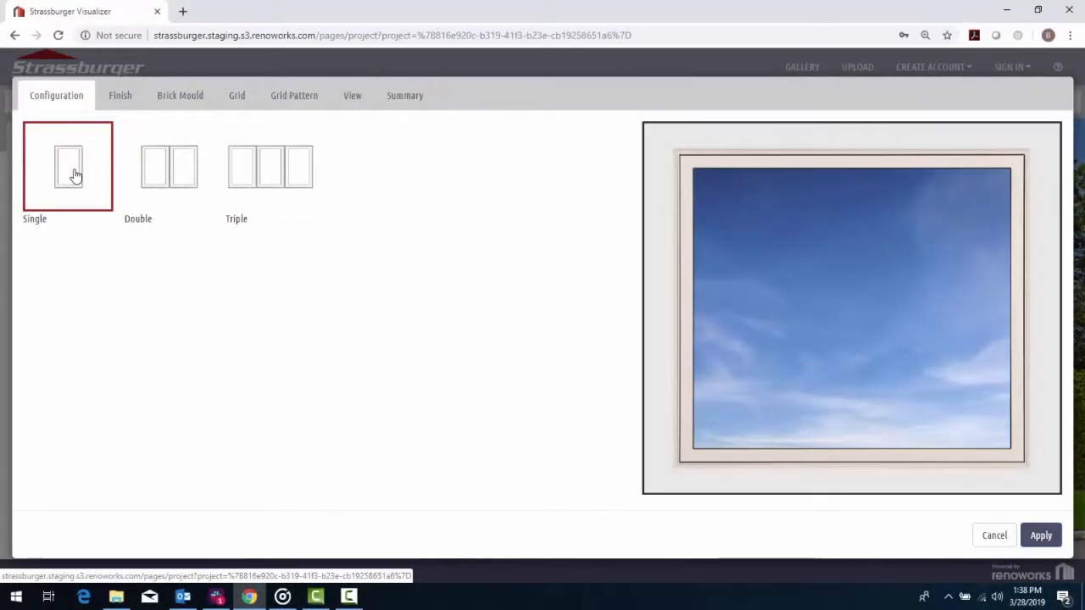
click(124, 104)
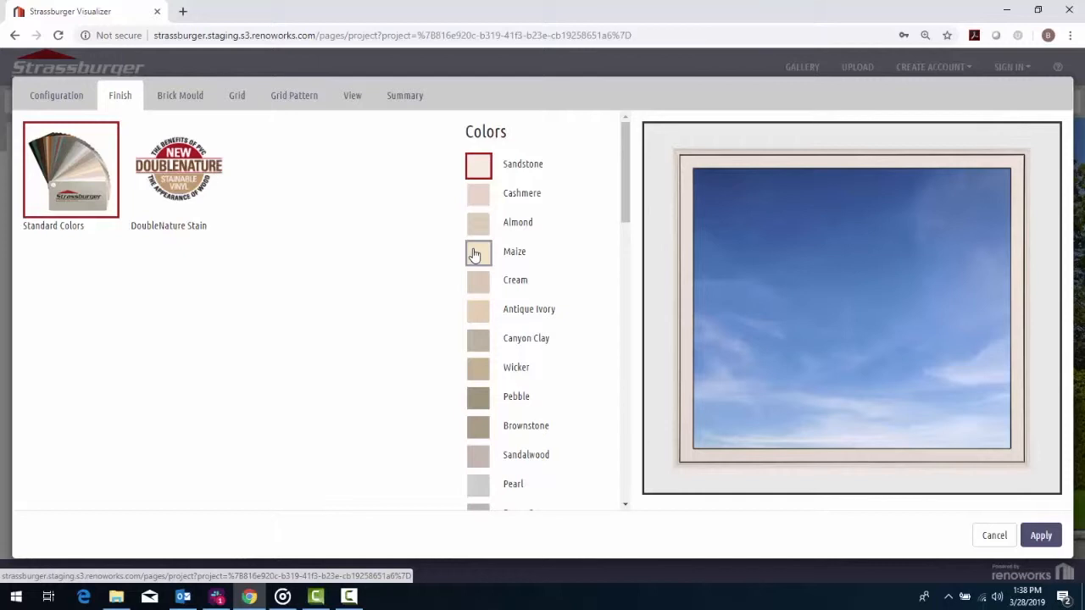
click(476, 230)
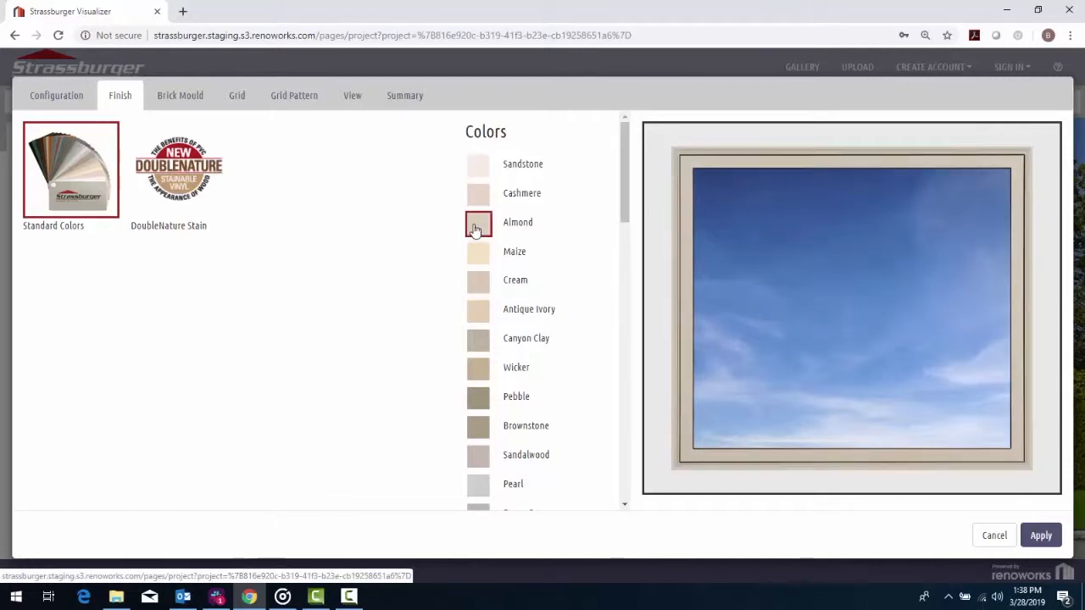
Give the casement brick mould 5902 and a Simulated Divided Lite grid, and check its Colonial grid pattern.
click(193, 100)
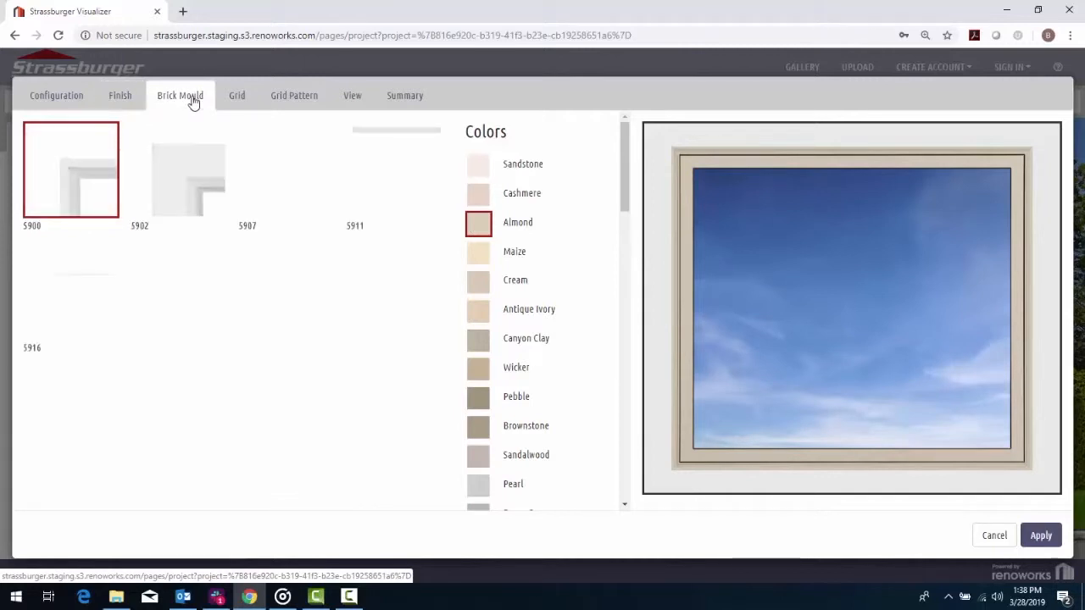
click(185, 181)
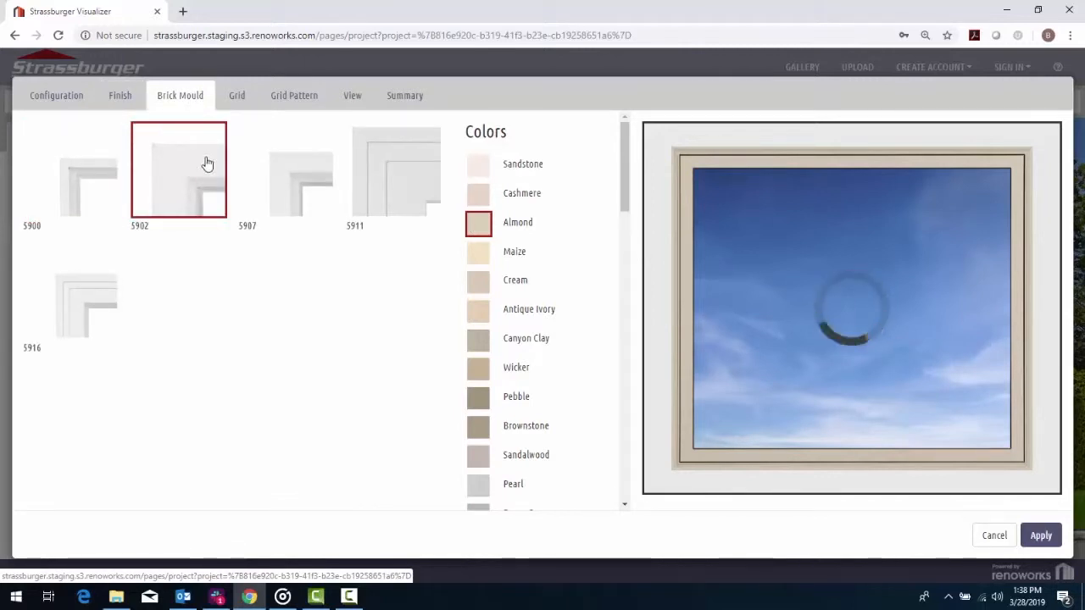
click(237, 103)
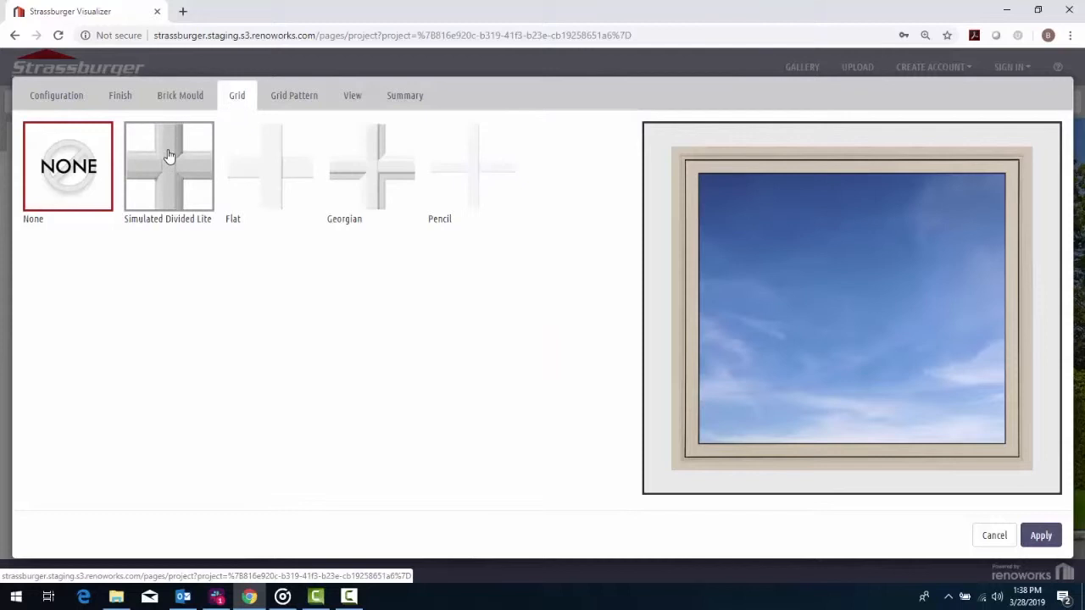
click(169, 154)
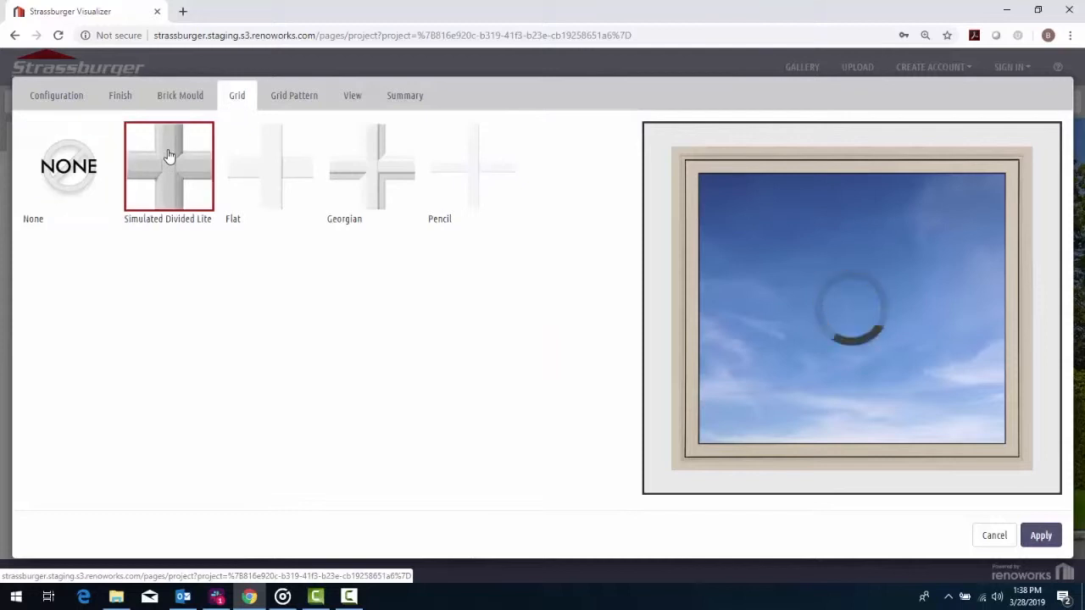
click(293, 110)
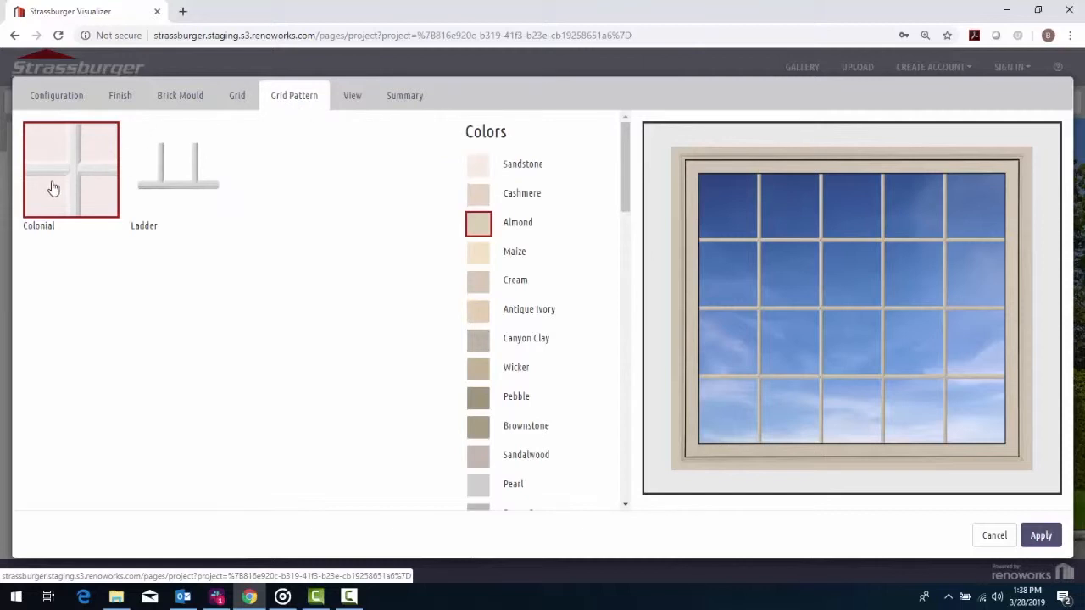
Preview the Cloudy Sky view, return the glass to Sky, and apply the configured casement to the house.
click(342, 98)
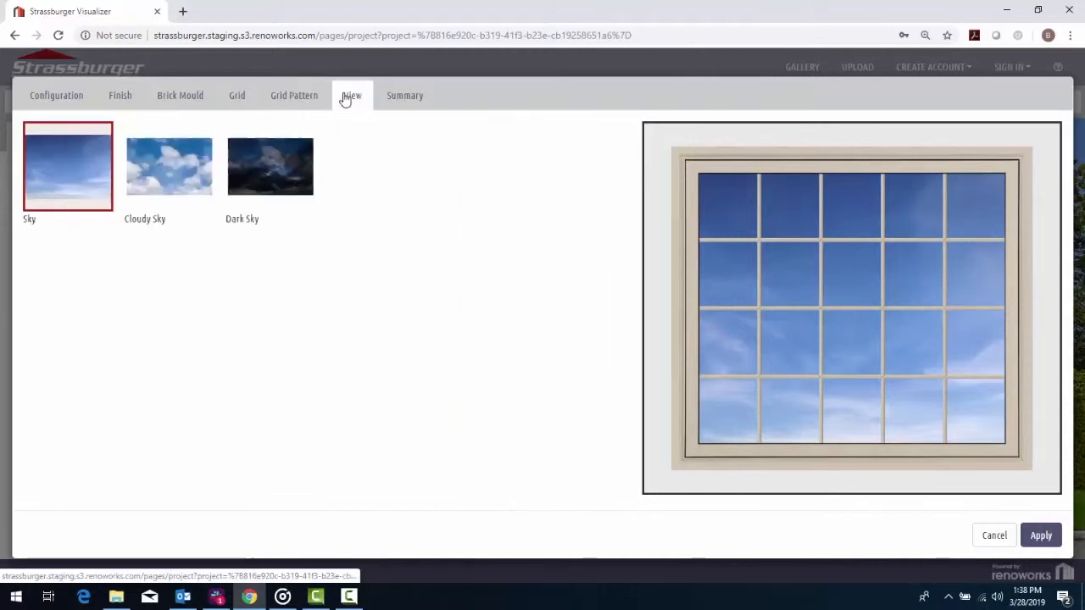
click(144, 187)
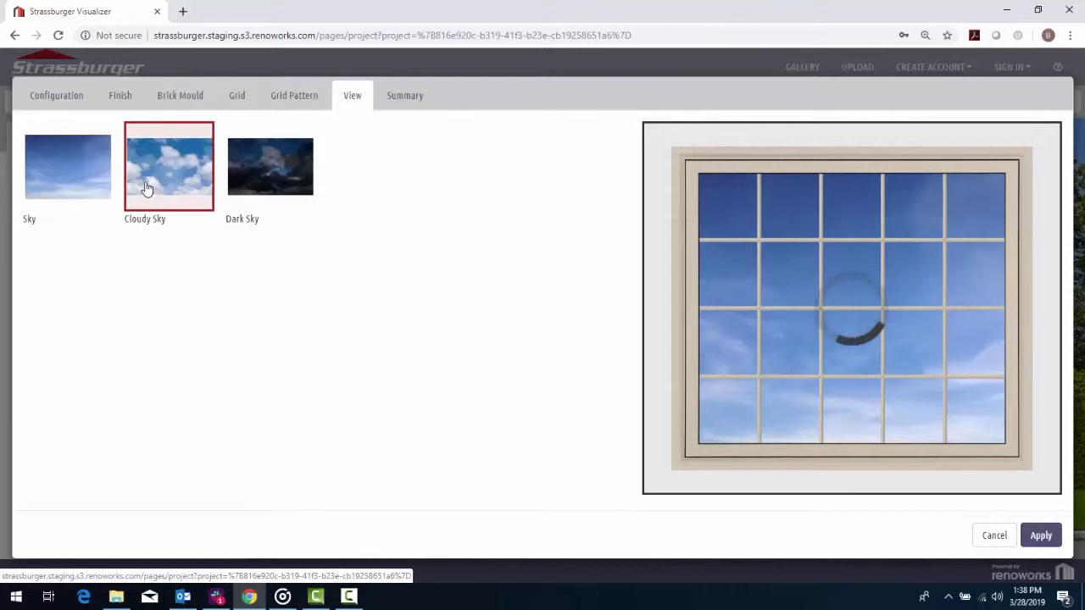
click(97, 187)
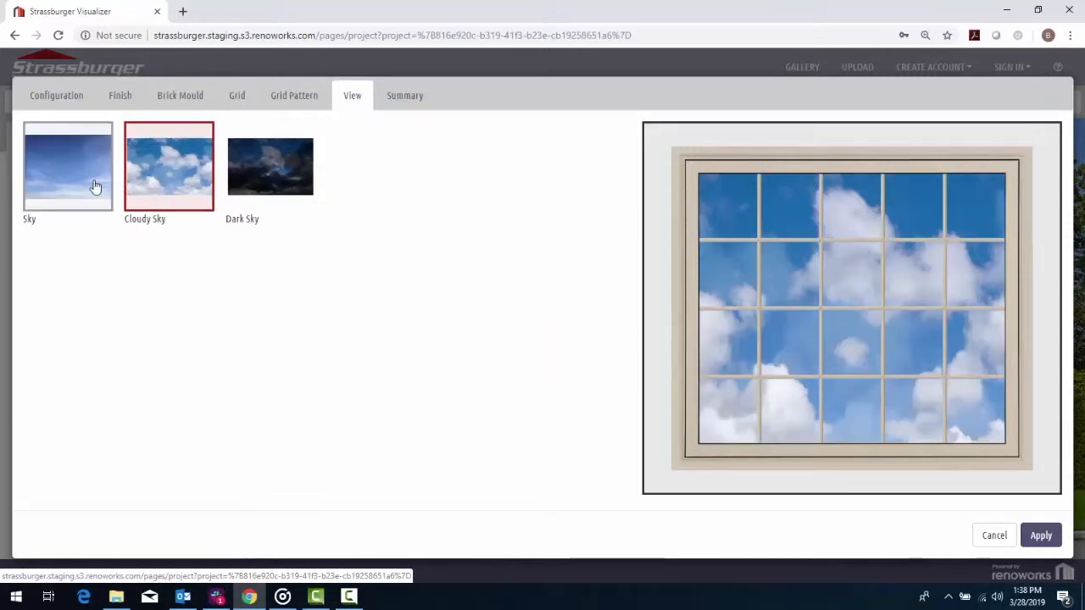
click(404, 103)
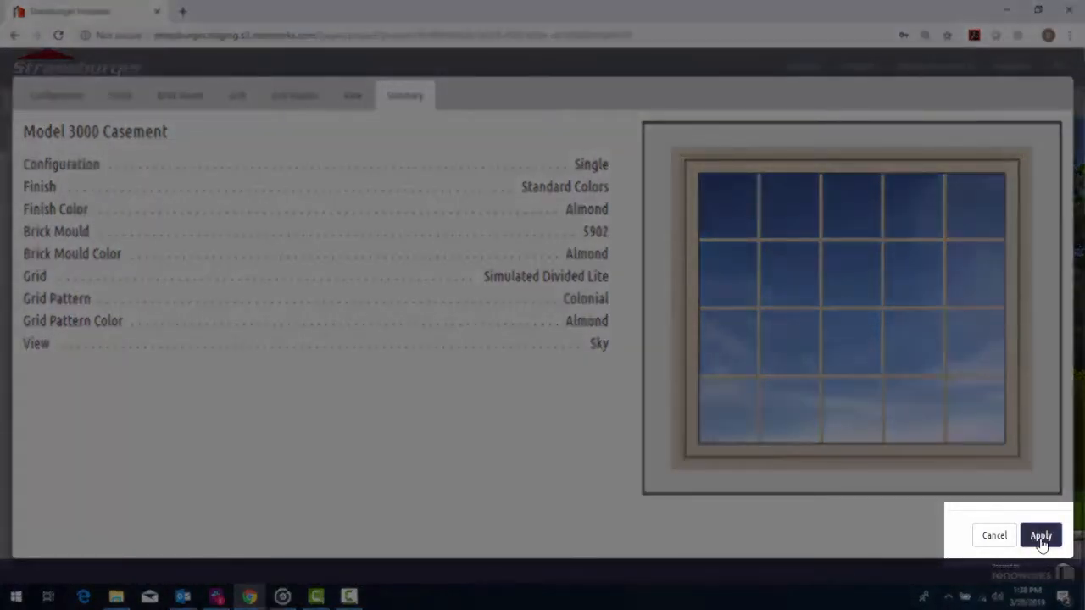
click(1040, 541)
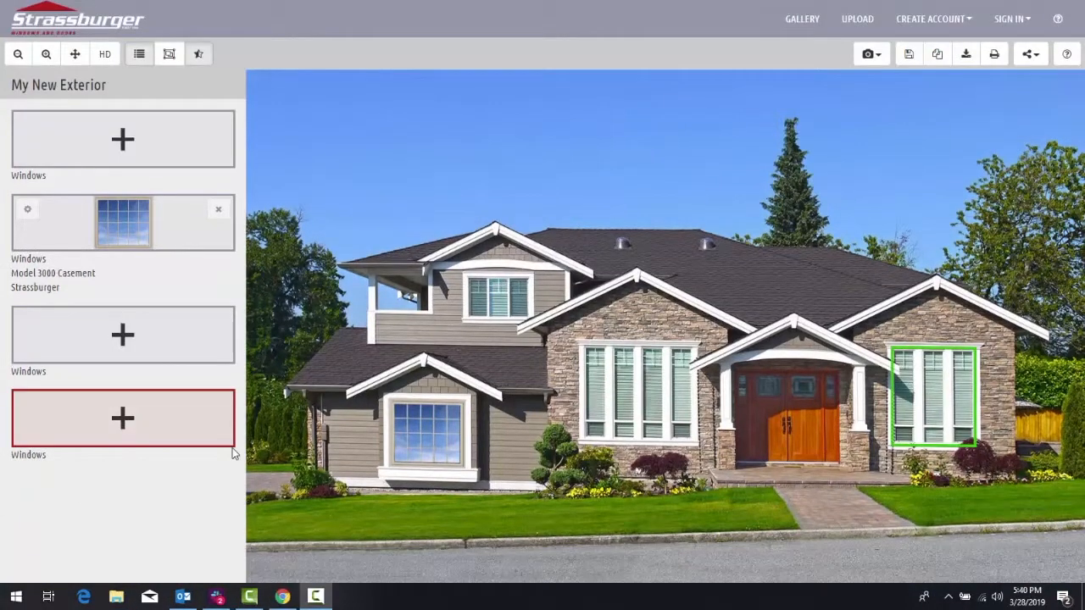
Replace the applied casement with the two-panel Model 3000 Casement from the recently used products.
click(129, 223)
click(104, 99)
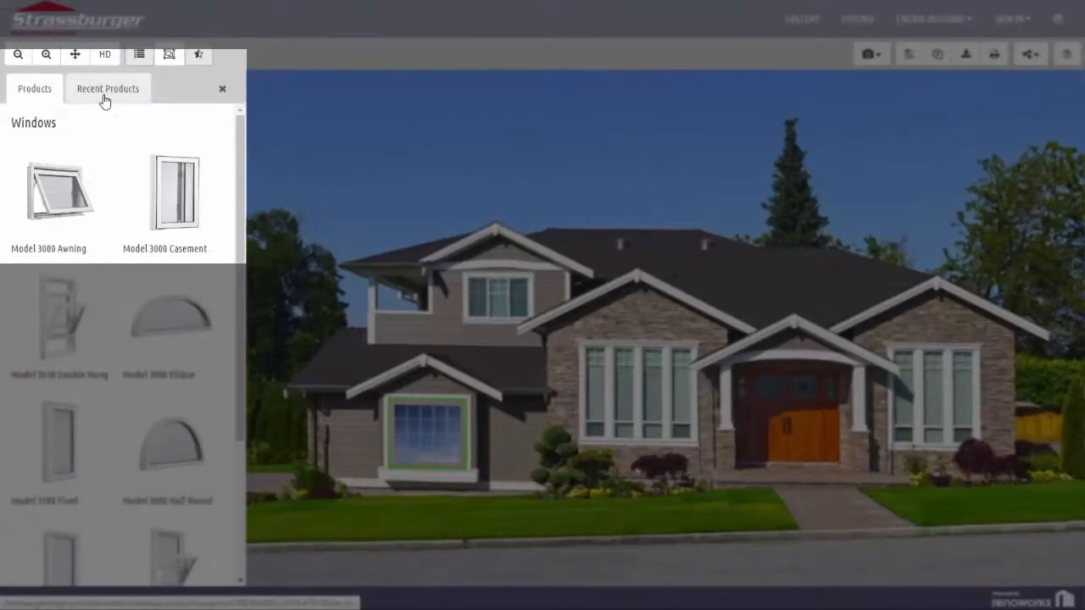
click(54, 191)
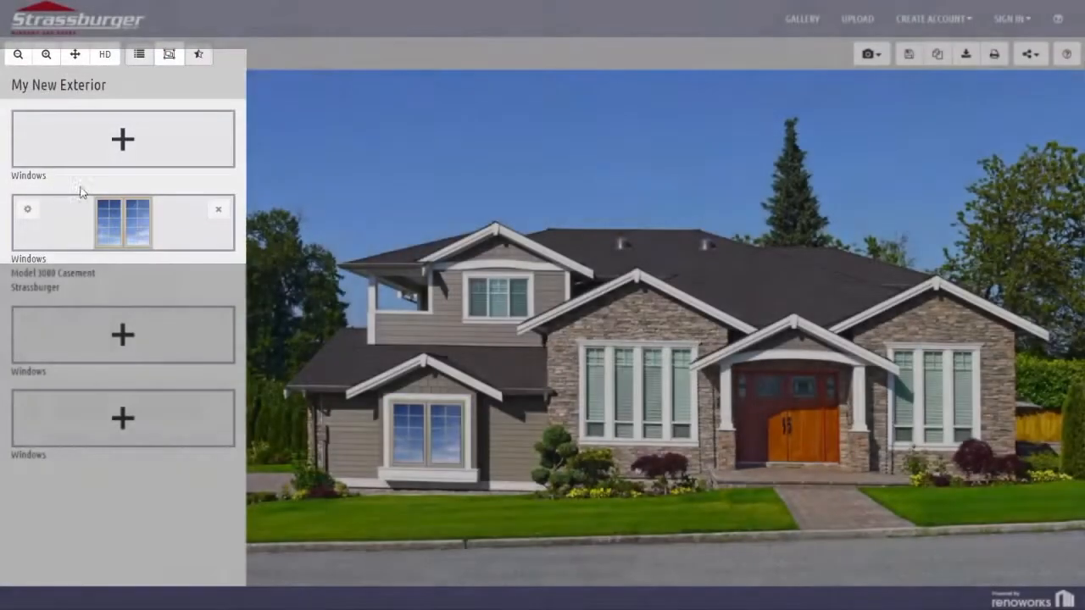
key(F11)
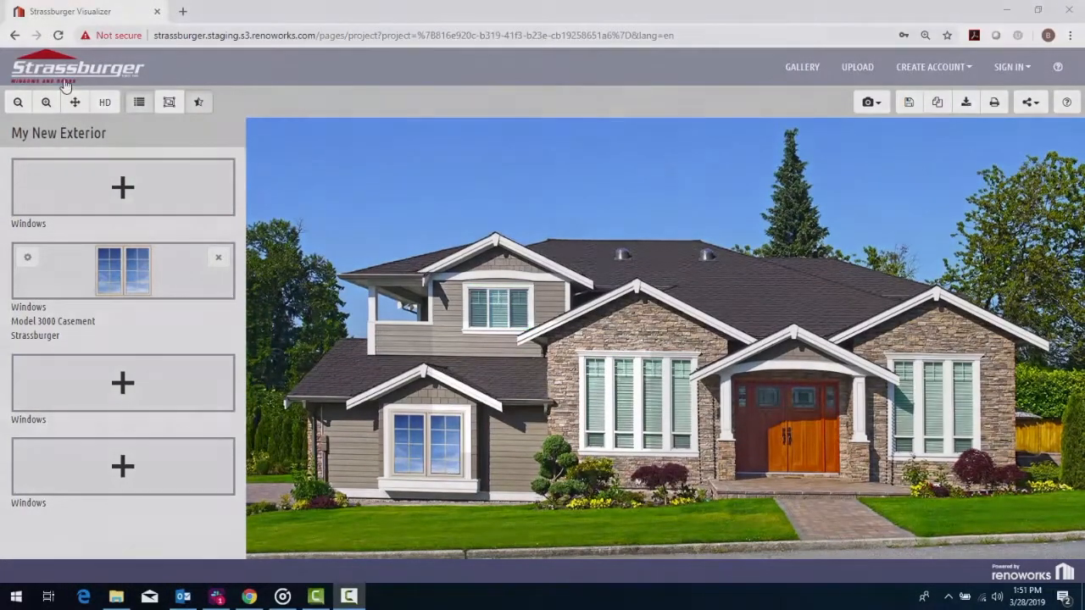
Start a new project from the home page using the own-home photo Siding_Arbor Wide.jpg.
click(68, 73)
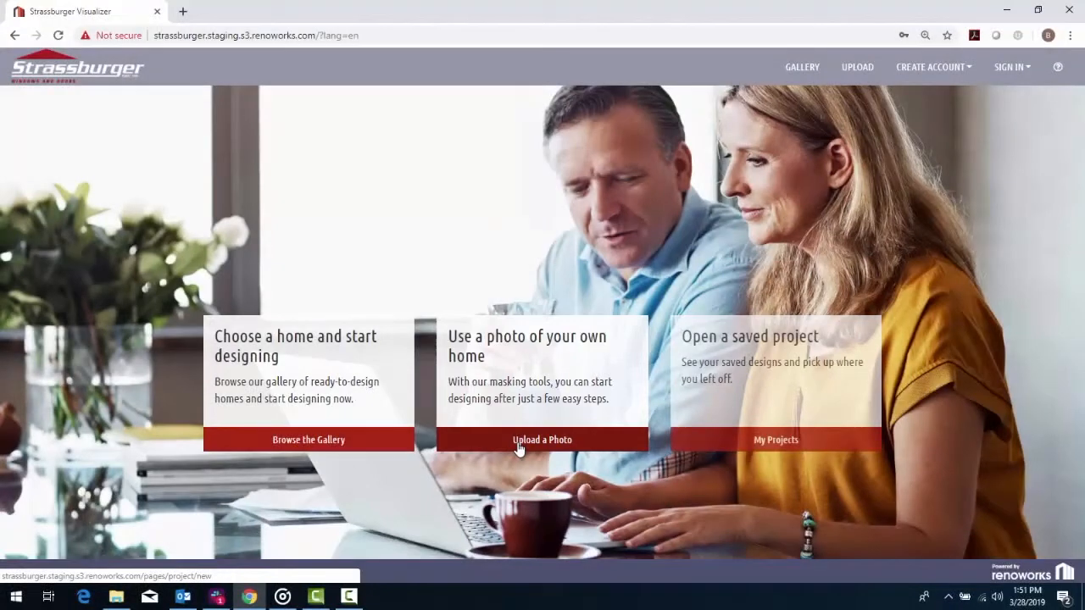
click(519, 443)
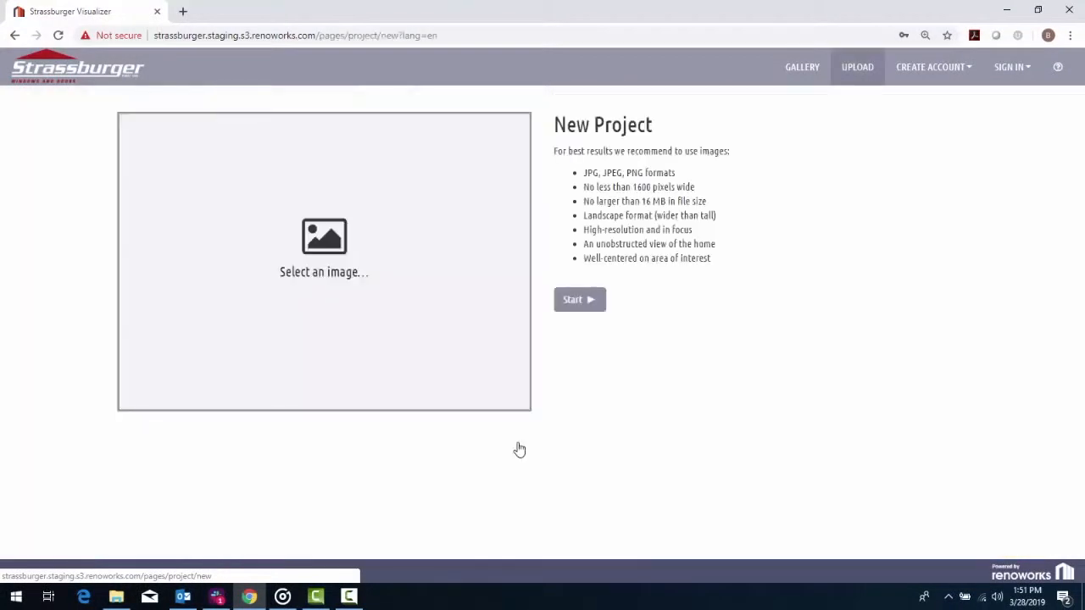
click(346, 280)
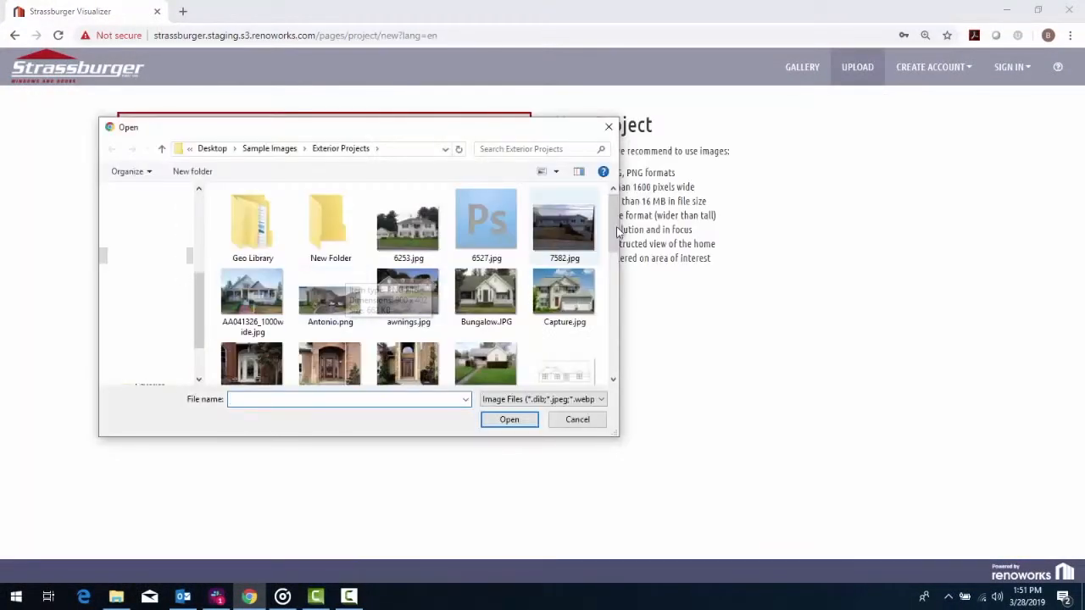
drag(610, 229, 618, 339)
click(493, 273)
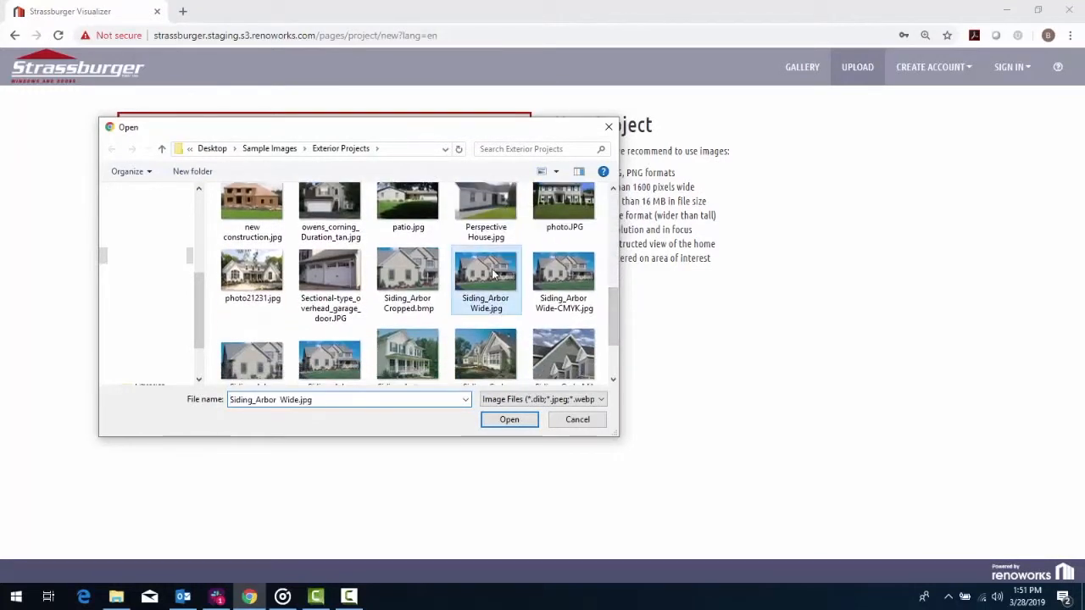
click(510, 421)
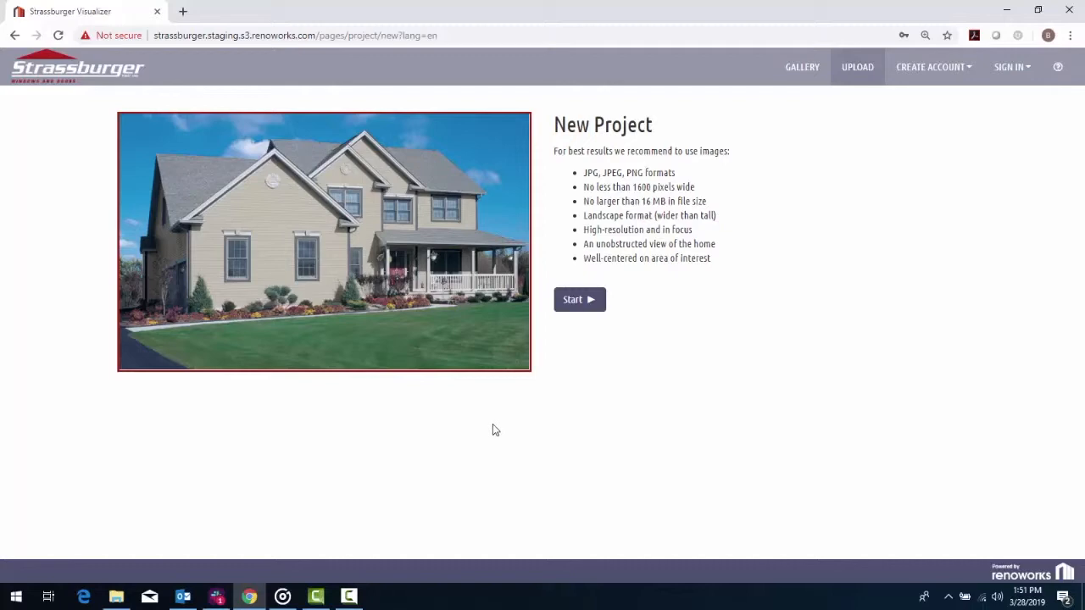
click(574, 301)
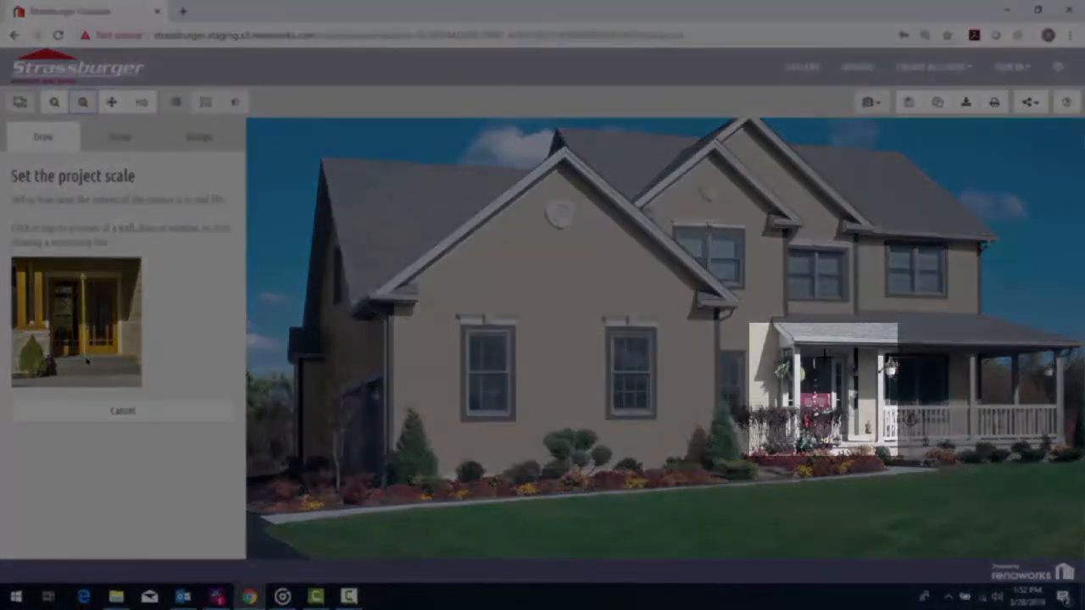
Set the project scale with a vertical measuring line along the front door, entering a length of 7 ft 0 in.
click(824, 356)
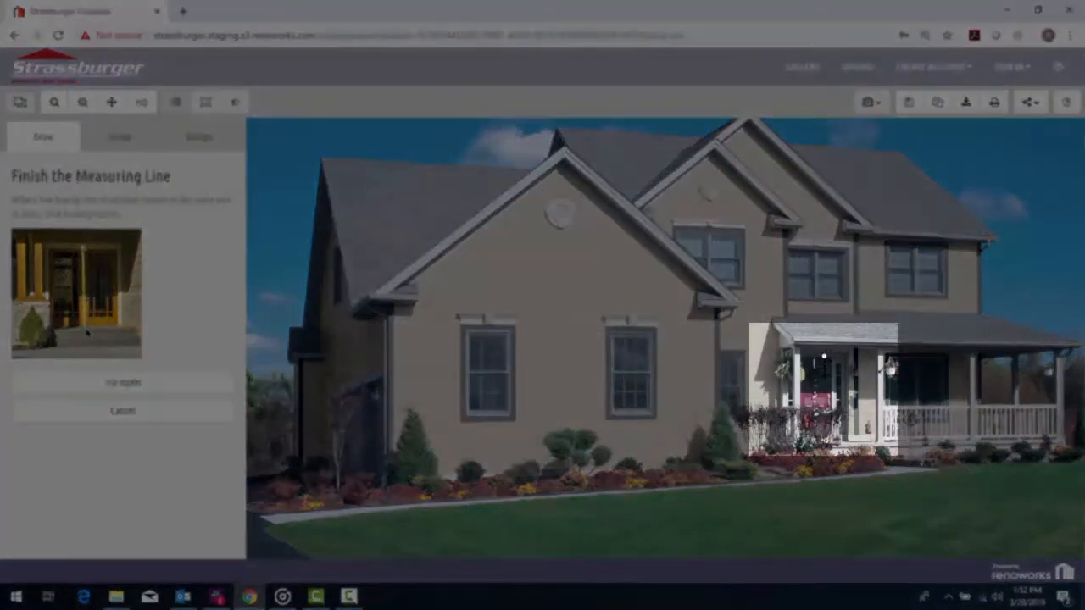
click(824, 443)
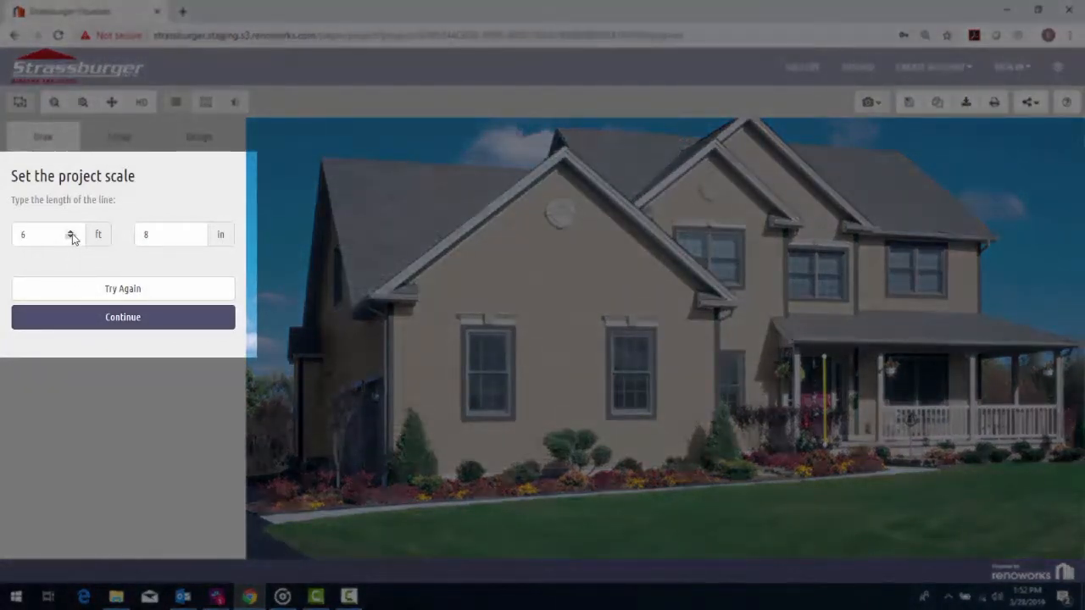
click(71, 233)
double_click(141, 233)
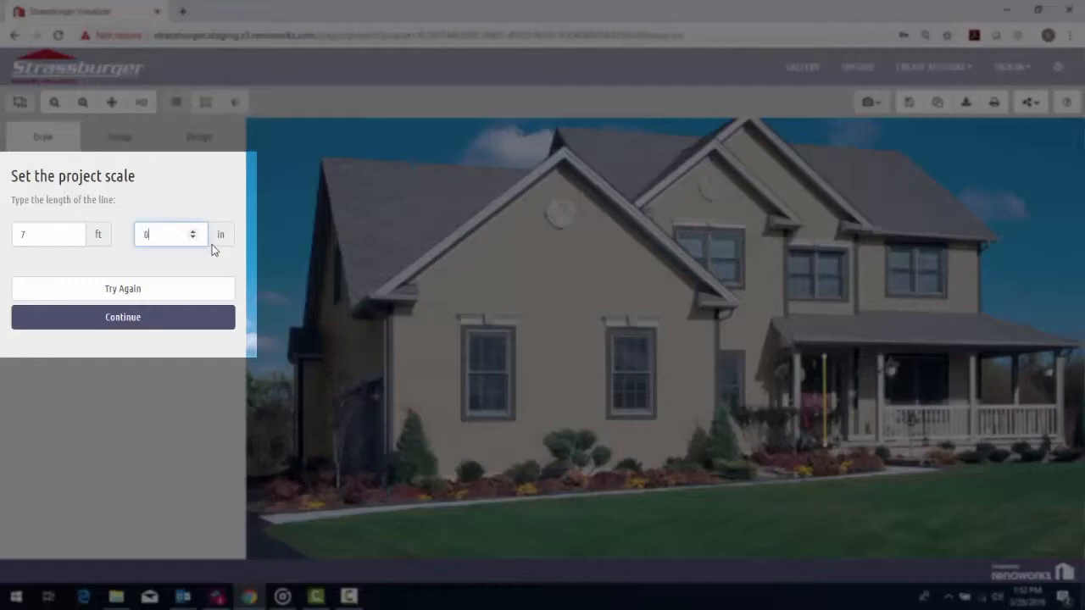
click(161, 320)
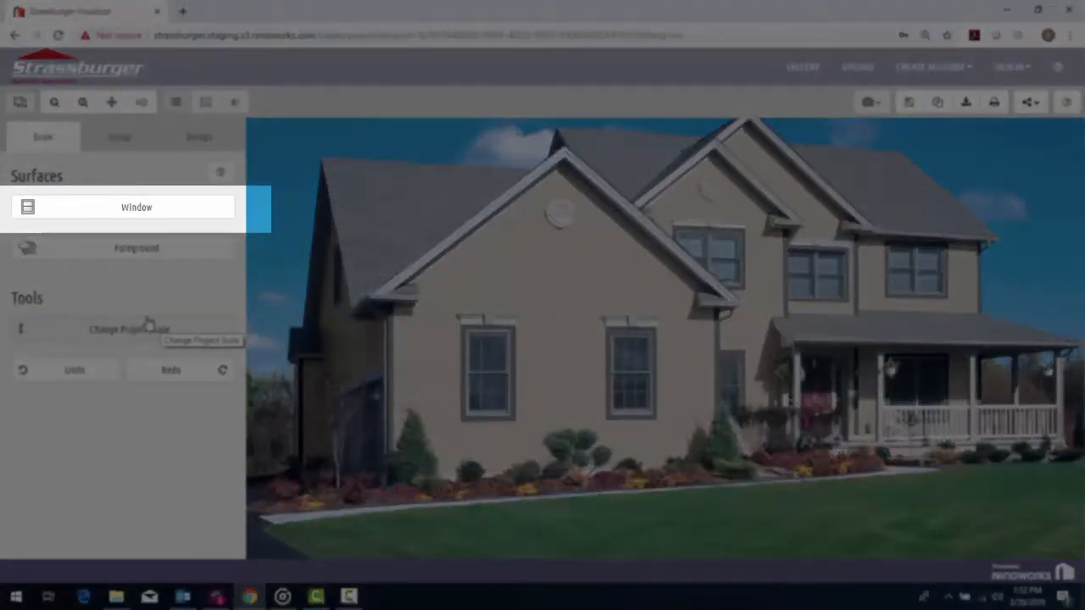
Outline the left ground-floor gable window with a Contour window opening and clone that opening onto the matching window beside it.
click(121, 209)
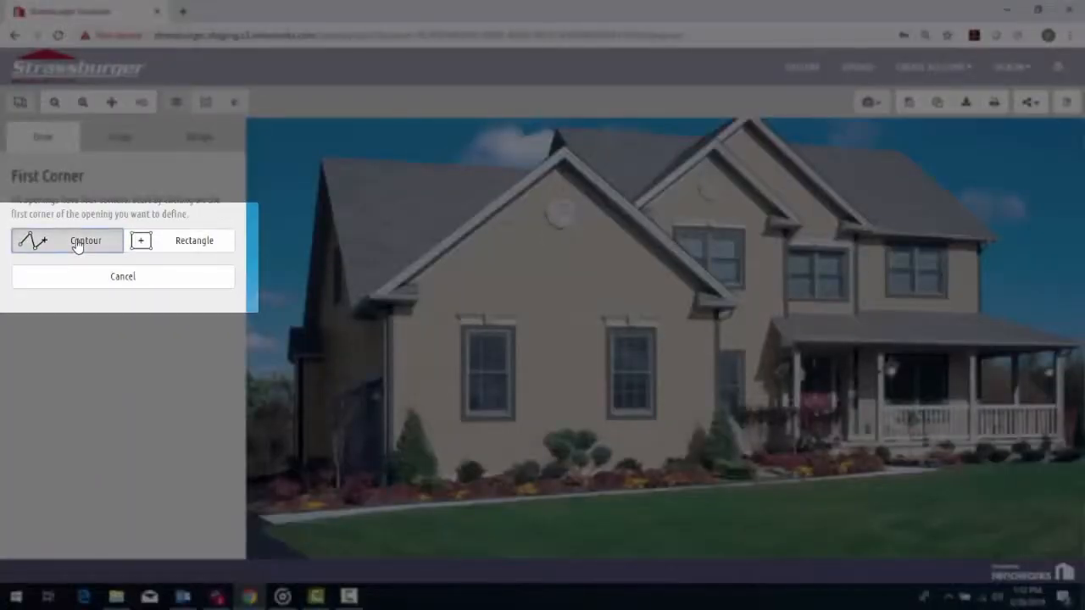
click(77, 243)
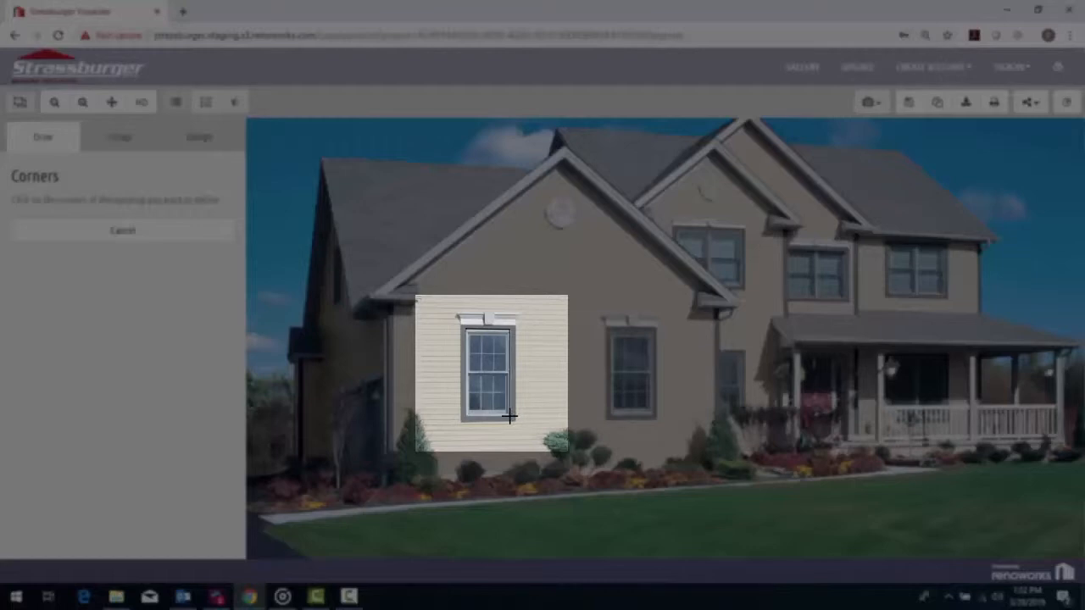
click(508, 415)
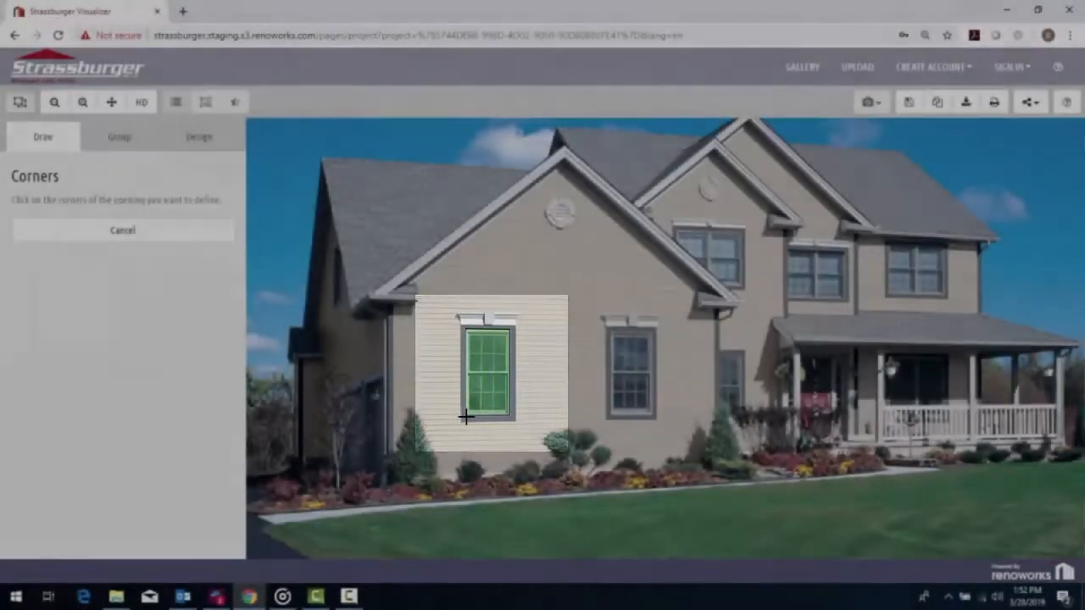
click(464, 415)
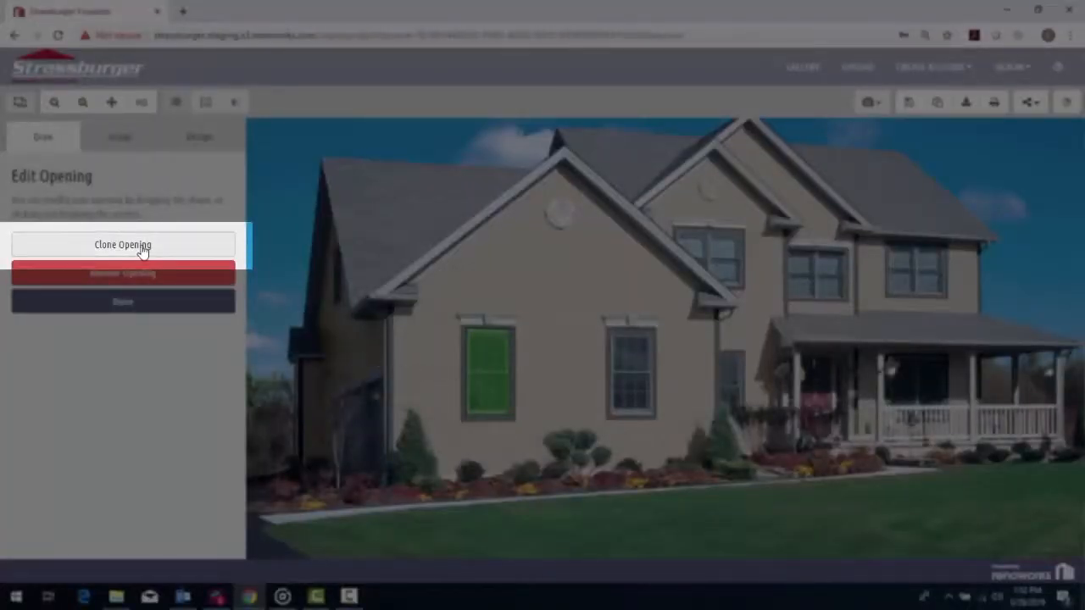
click(142, 252)
drag(500, 373, 633, 357)
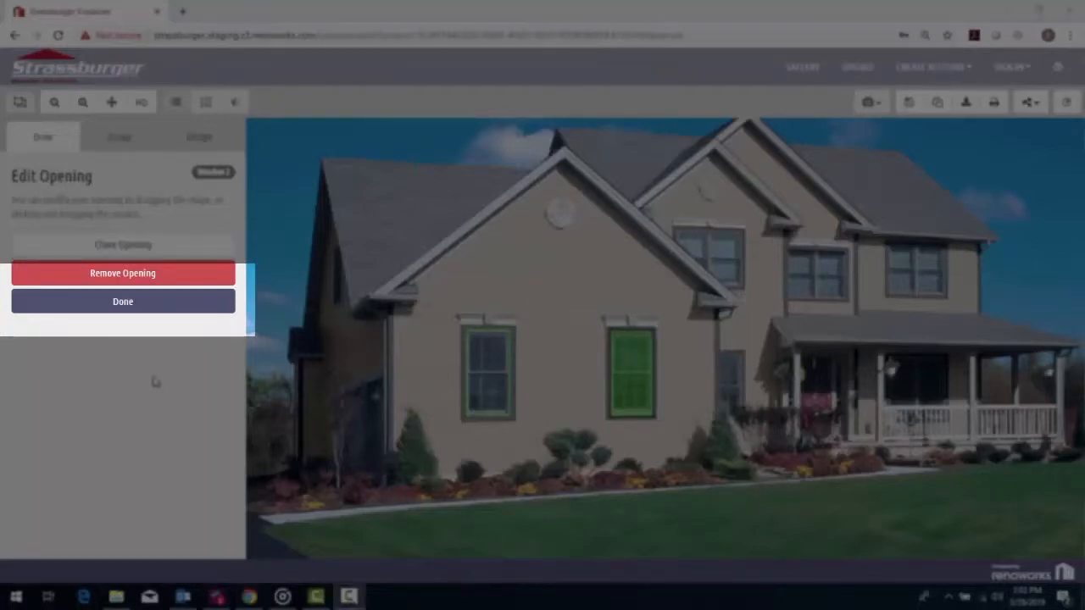
Finish editing the cloned opening and group the two ground-floor gable windows so they share the same product.
click(145, 304)
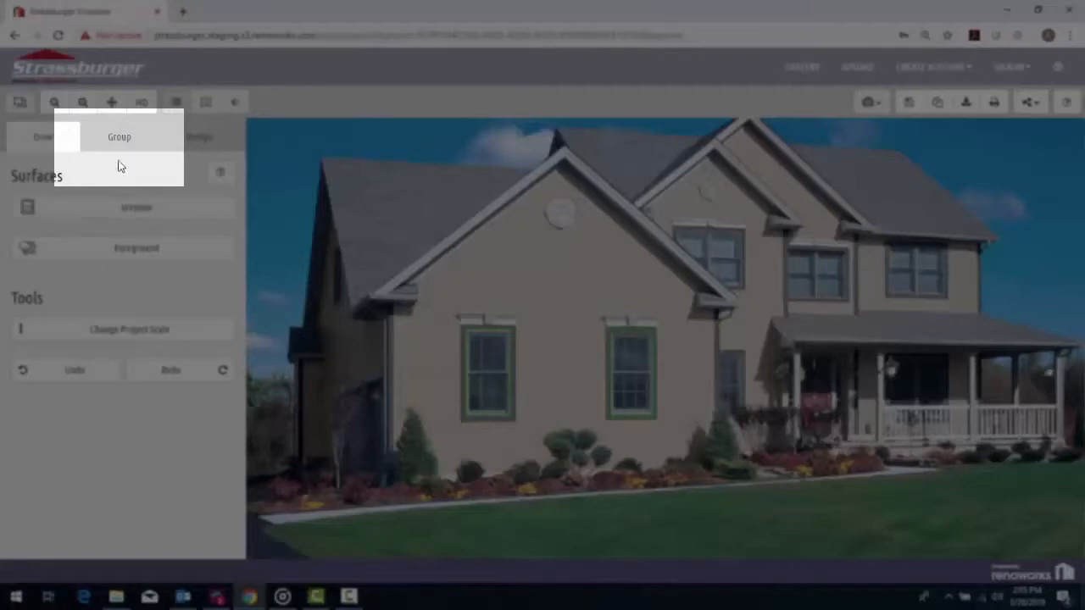
click(122, 146)
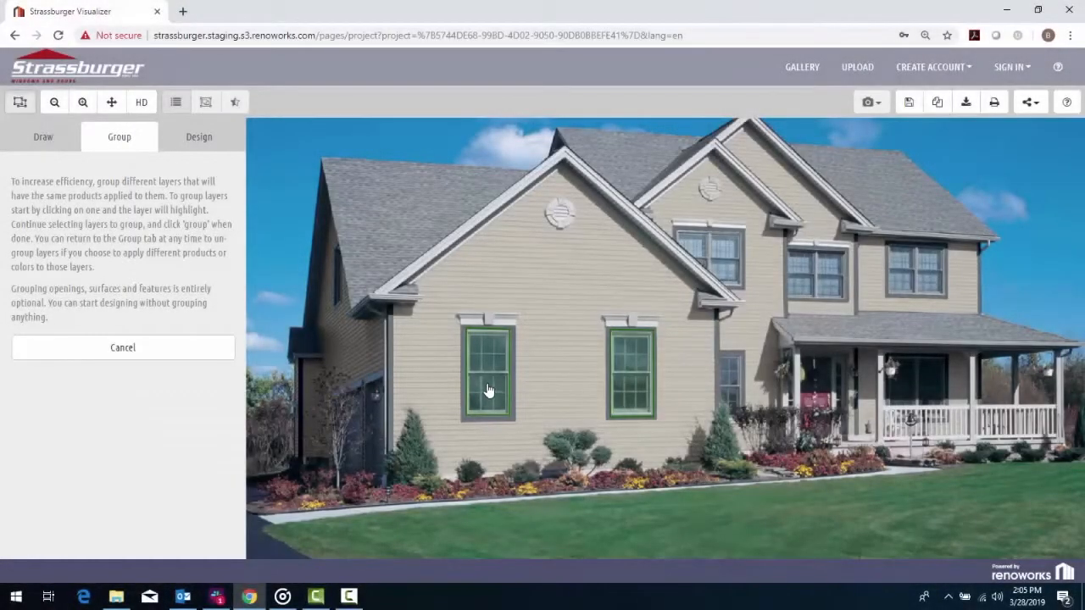
click(489, 390)
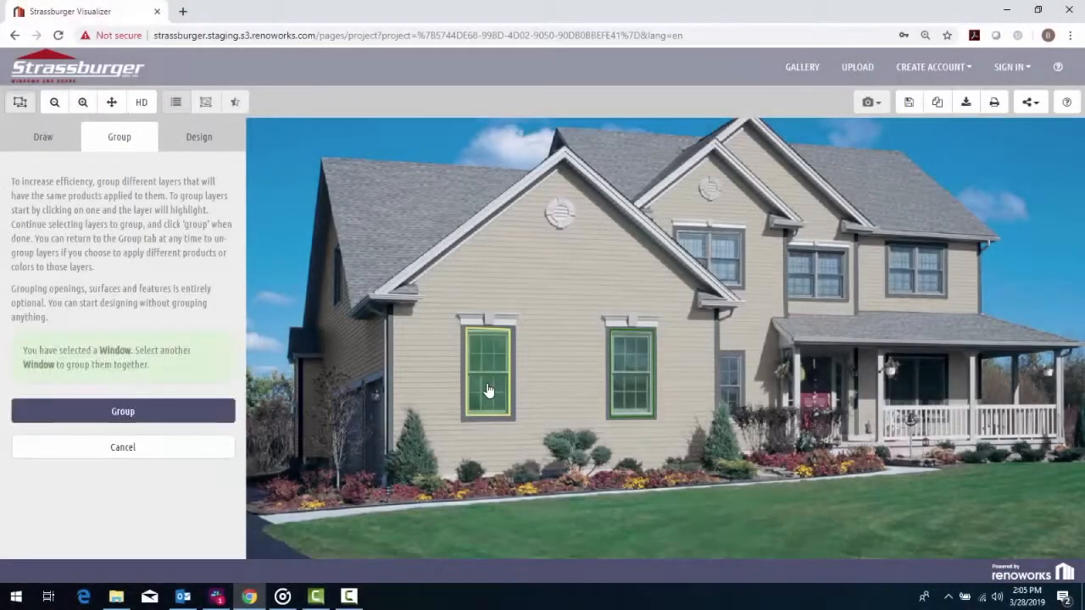
click(636, 369)
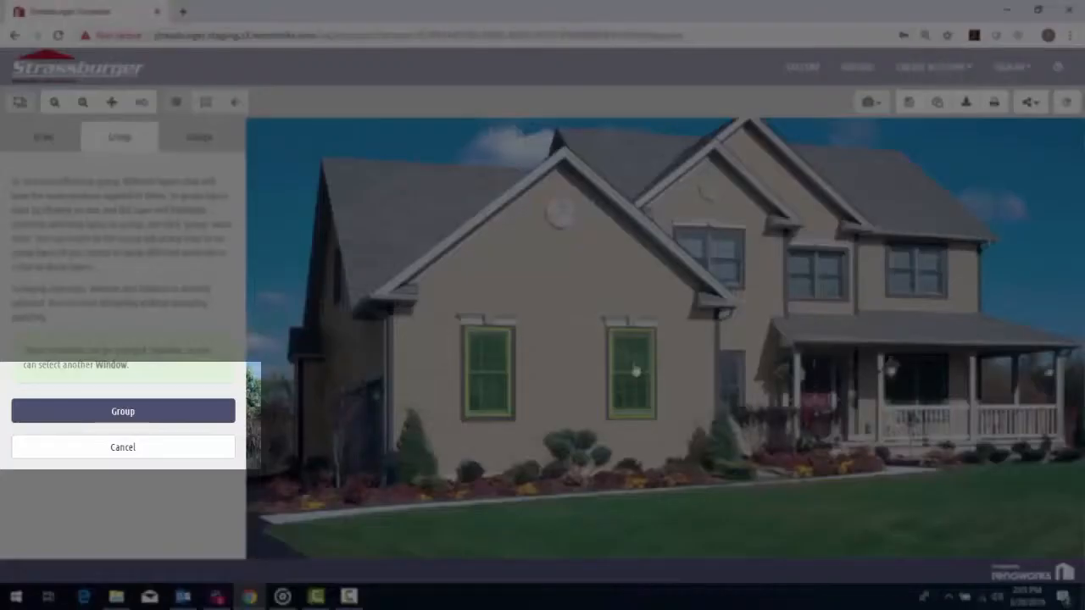
click(141, 411)
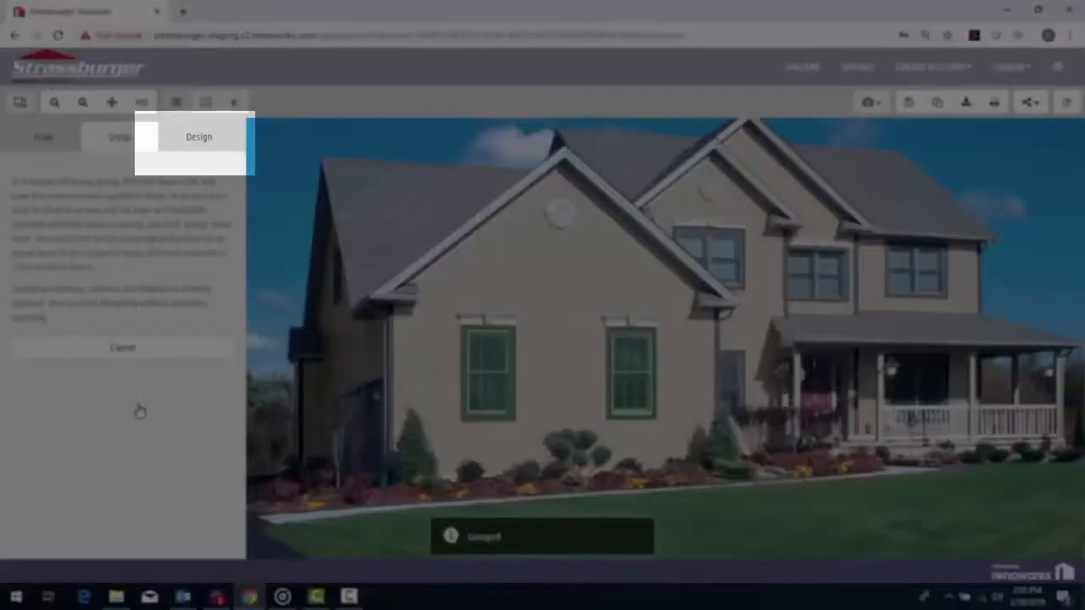
Choose the Model 3650 Double Hung for the grouped windows and set its finish to the standard color Cream.
click(208, 139)
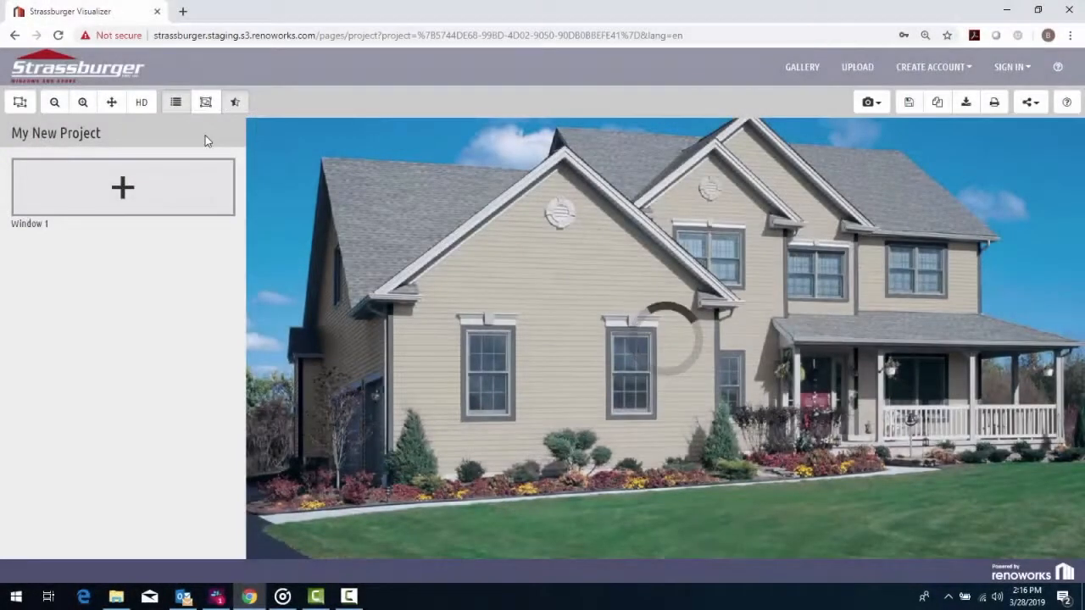
click(171, 195)
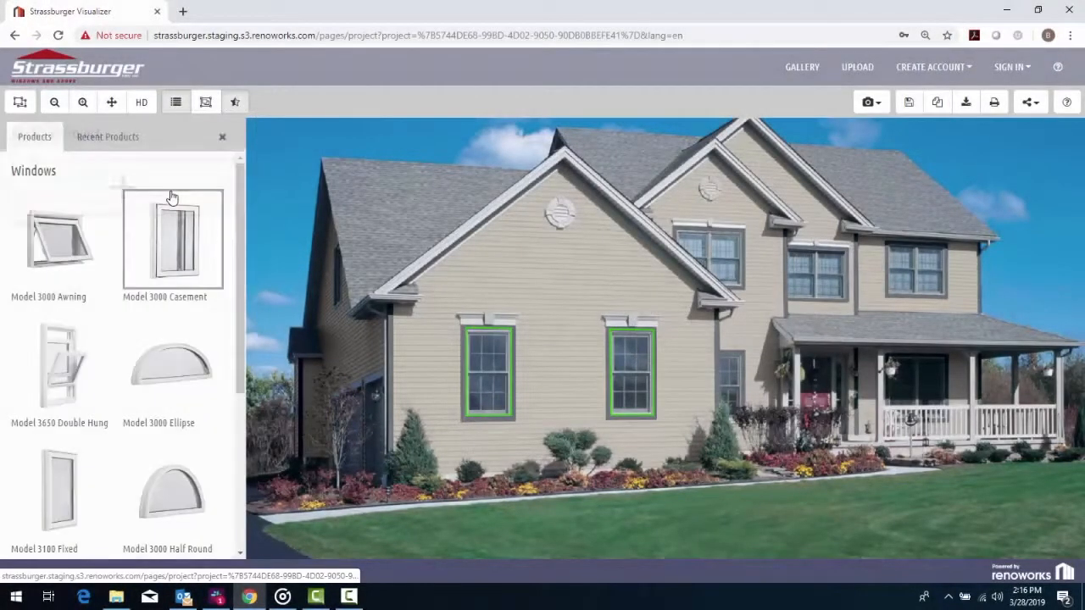
click(69, 371)
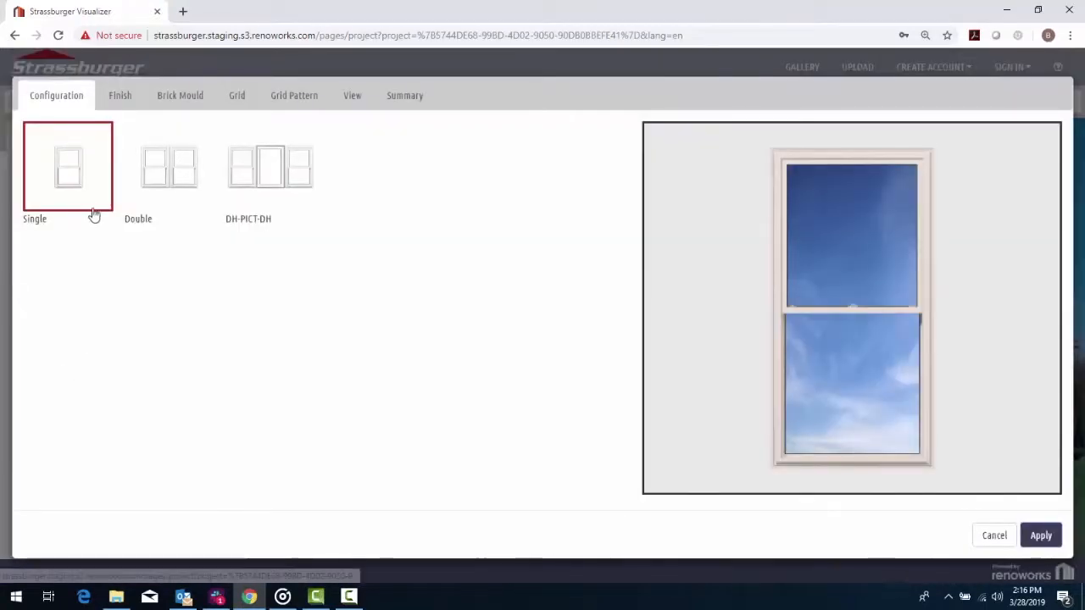
click(127, 106)
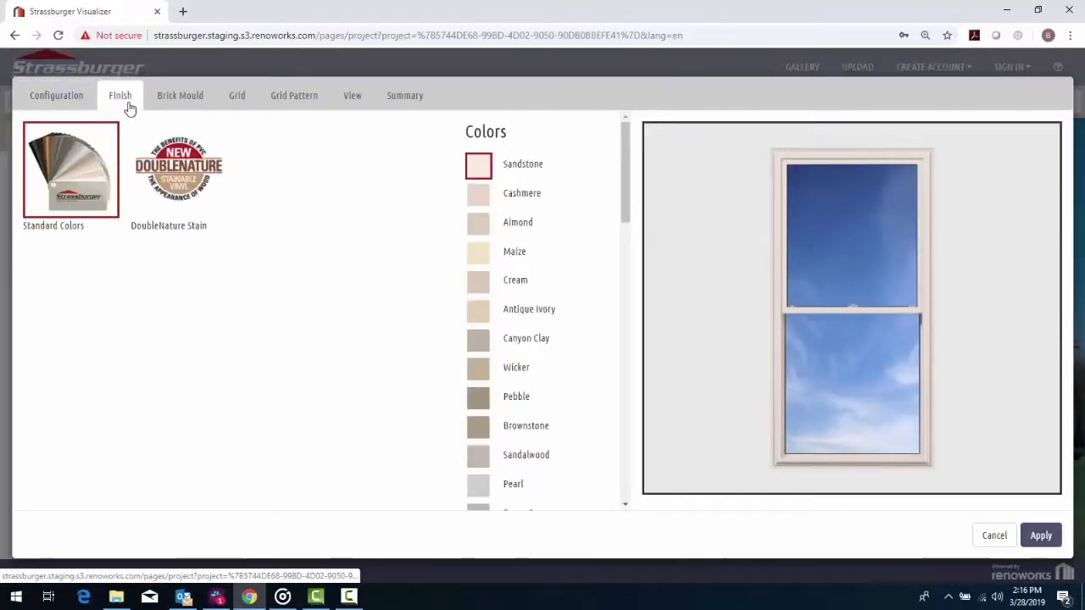
click(480, 282)
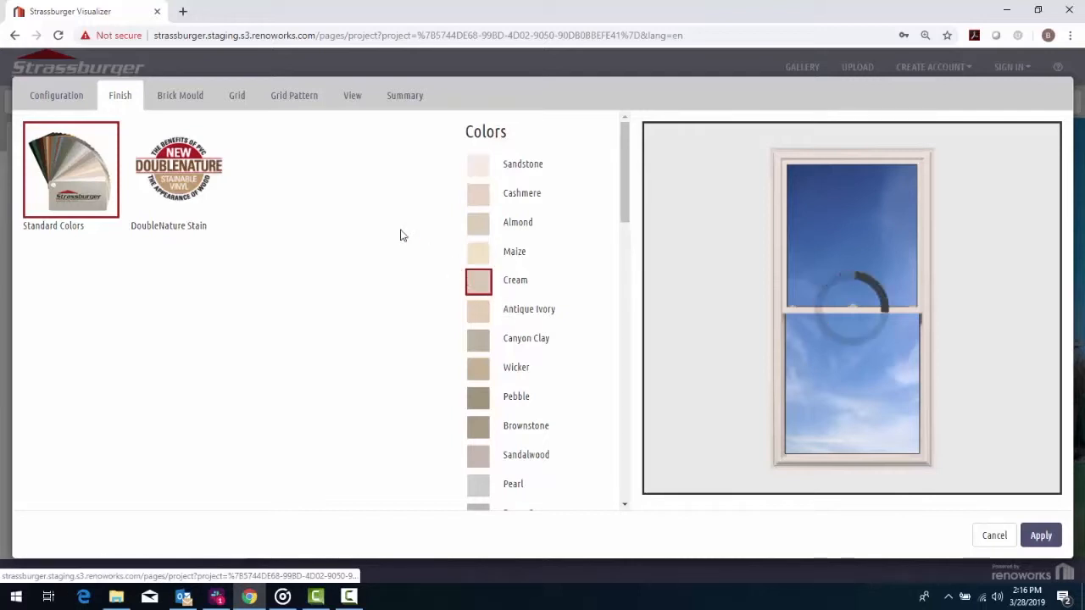
Give the double-hung window brick mould 5907 and a Georgian grid, and apply the design to the grouped windows.
click(180, 107)
click(316, 193)
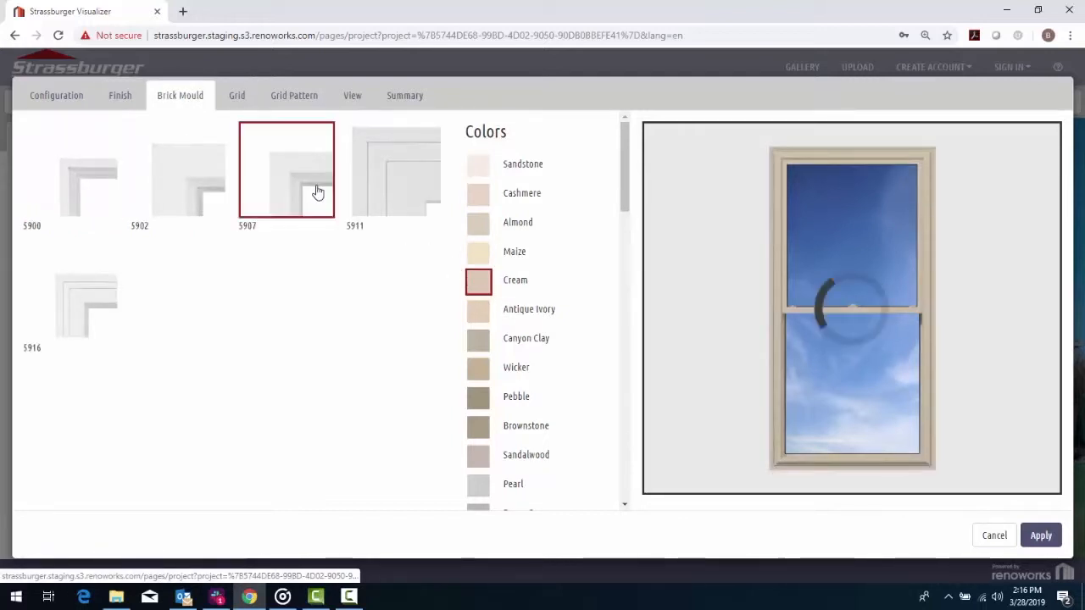
click(237, 99)
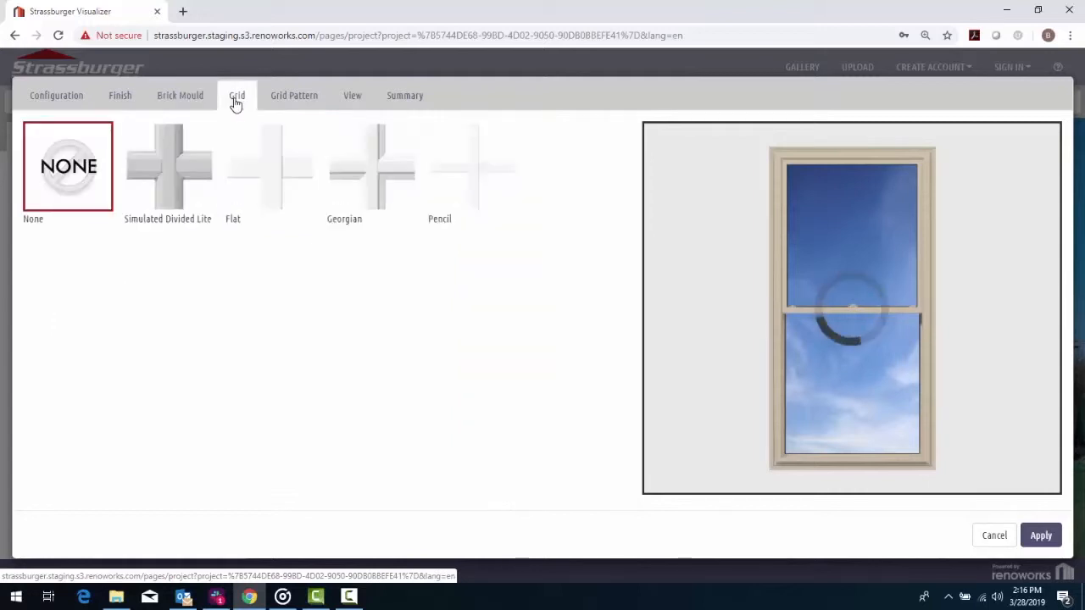
click(384, 178)
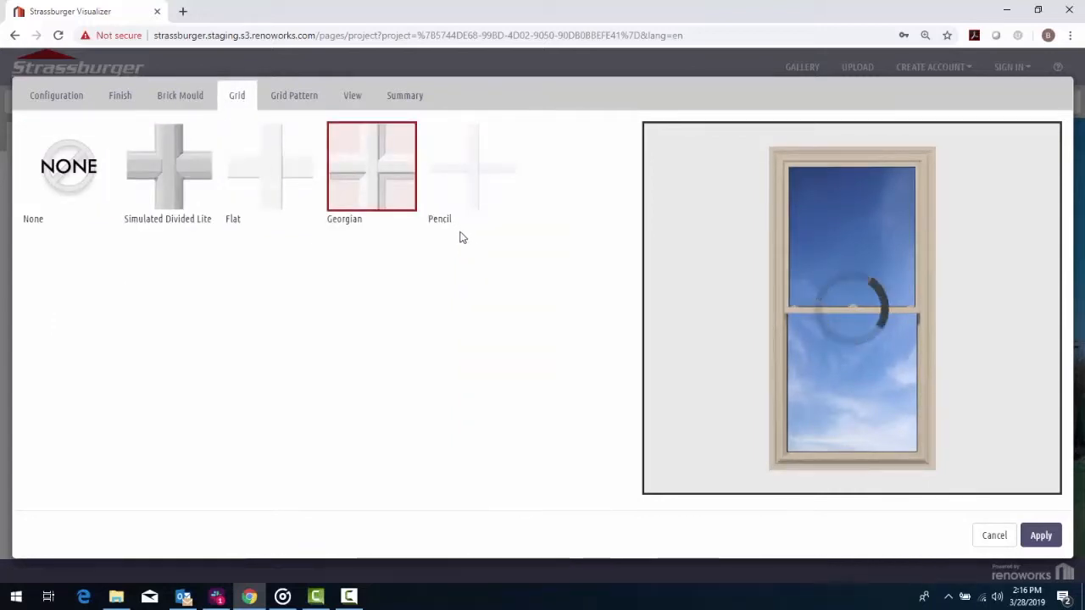
click(1042, 536)
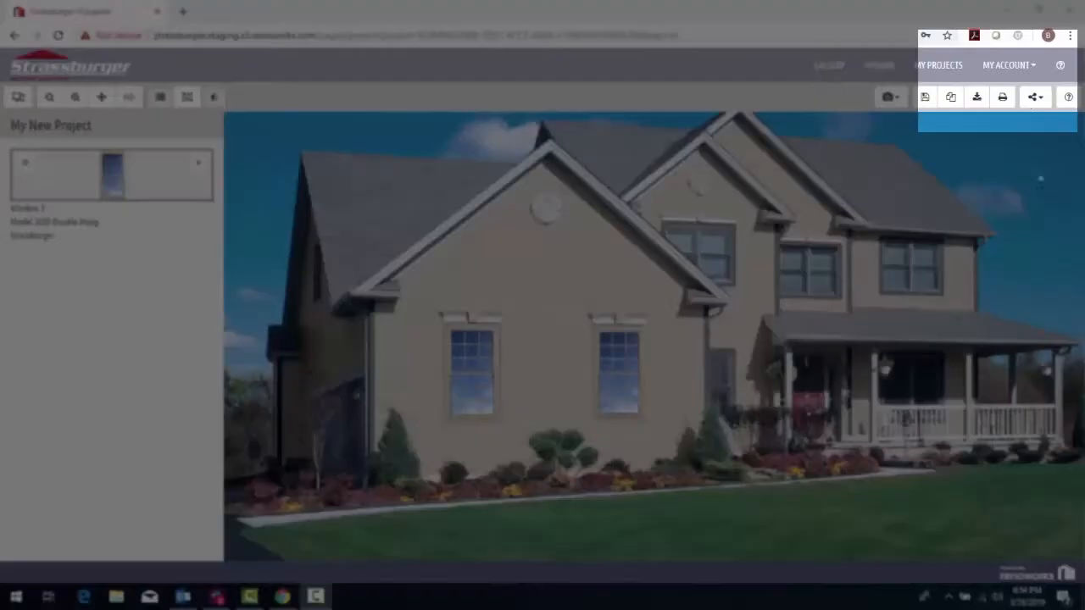
Review the account details form from the contact fields down to the update option, and close it.
click(1029, 67)
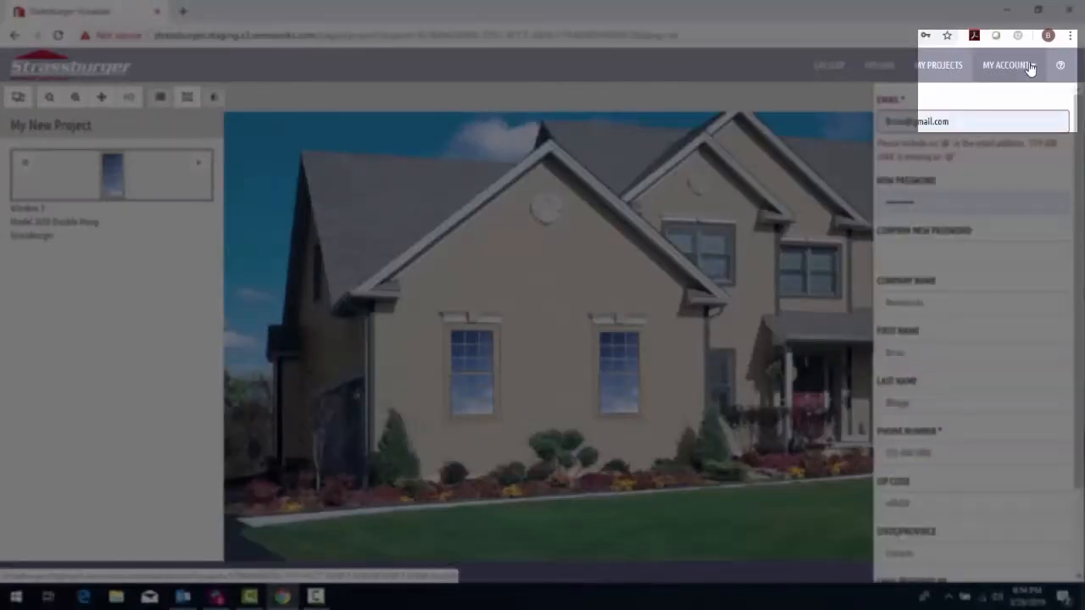
drag(1079, 199, 1069, 330)
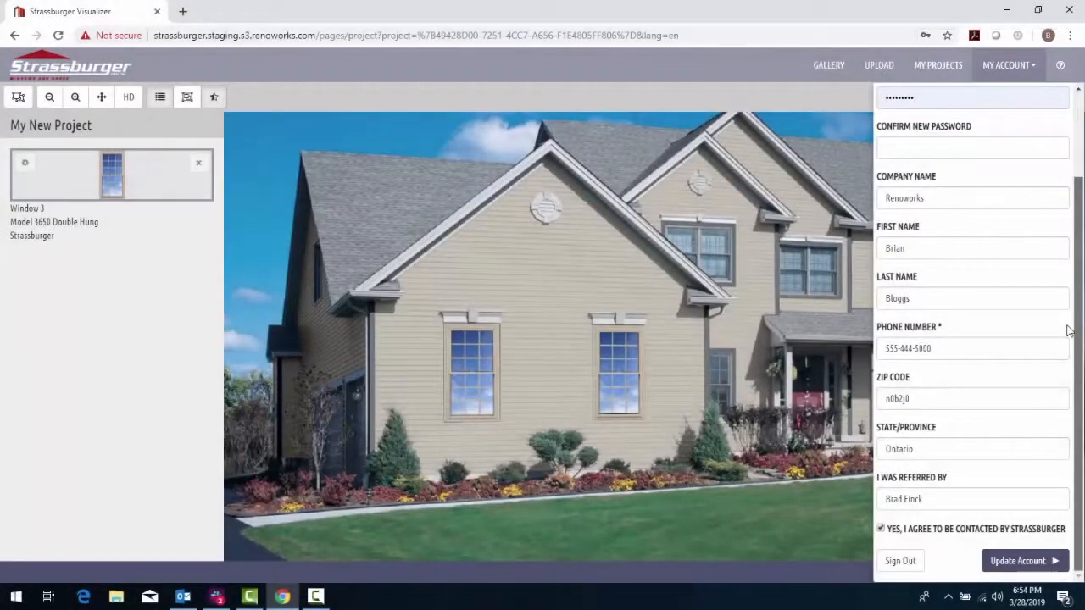
scroll(1066, 238, up, 2)
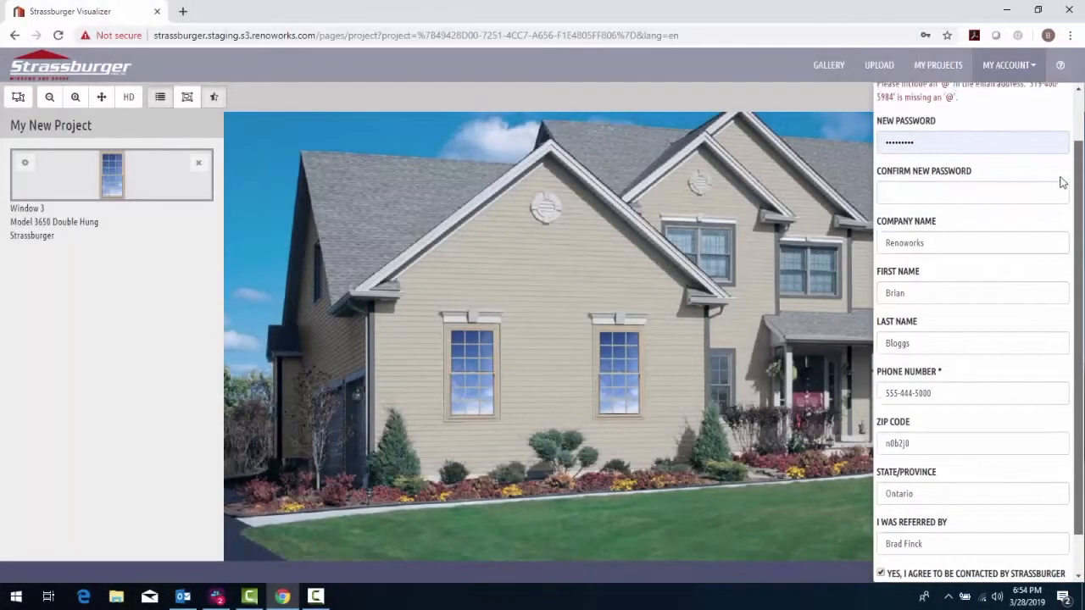
click(1011, 66)
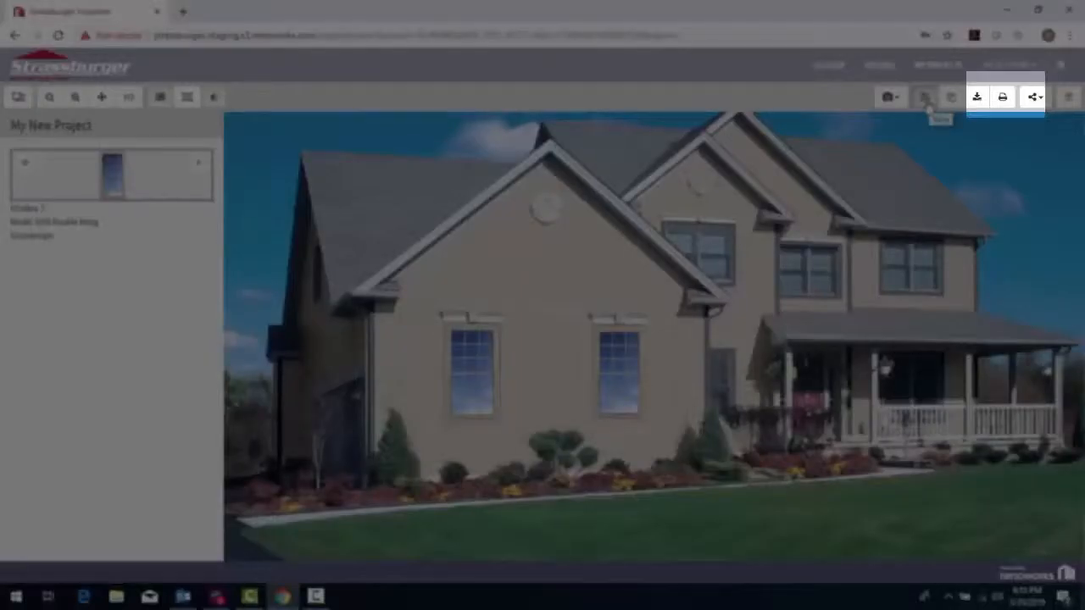
Save the project, view its printable design report, and return to the design.
click(925, 99)
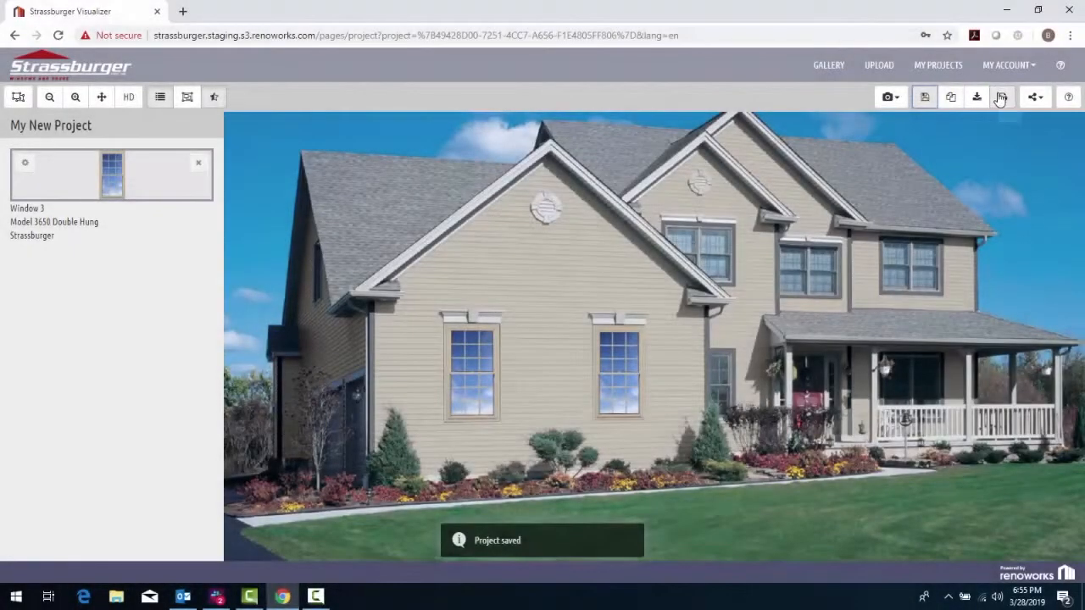
click(1001, 98)
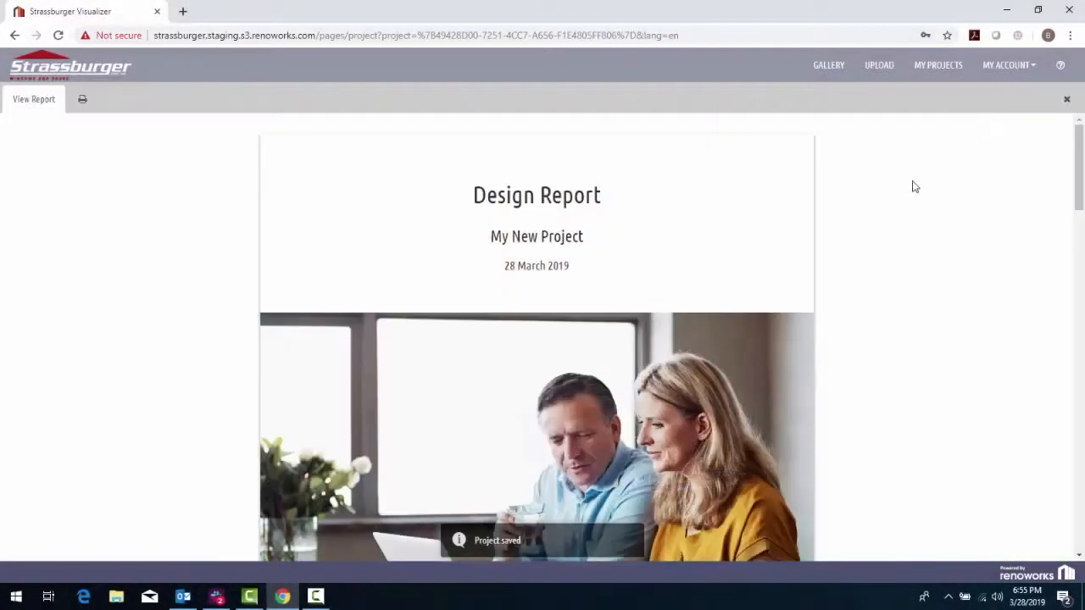
mouse_move(1078, 148)
mouse_down()
mouse_move(1074, 361)
mouse_move(1063, 136)
mouse_up()
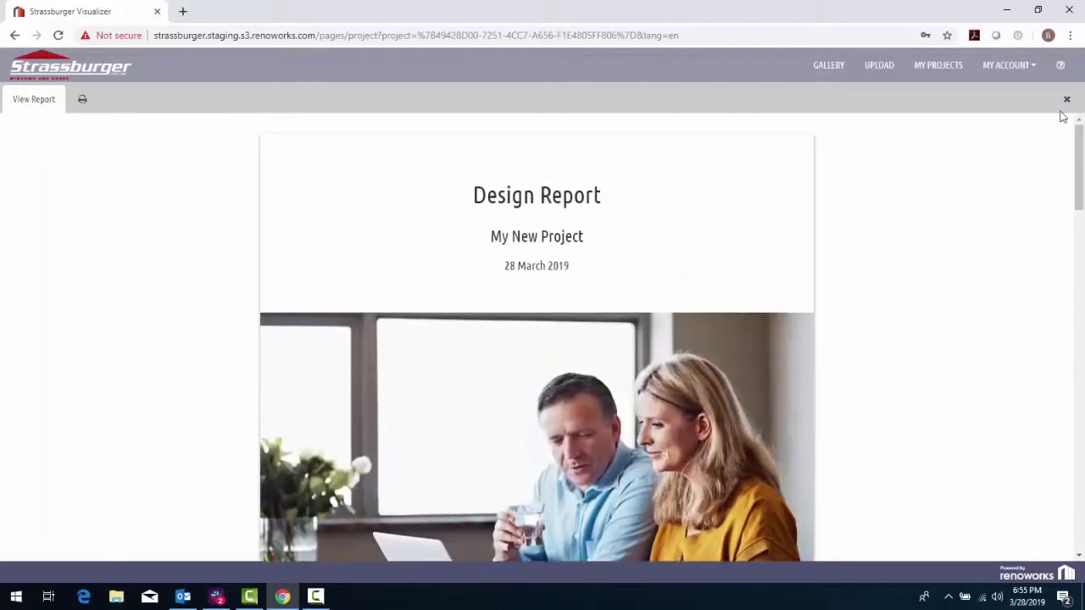
click(1066, 101)
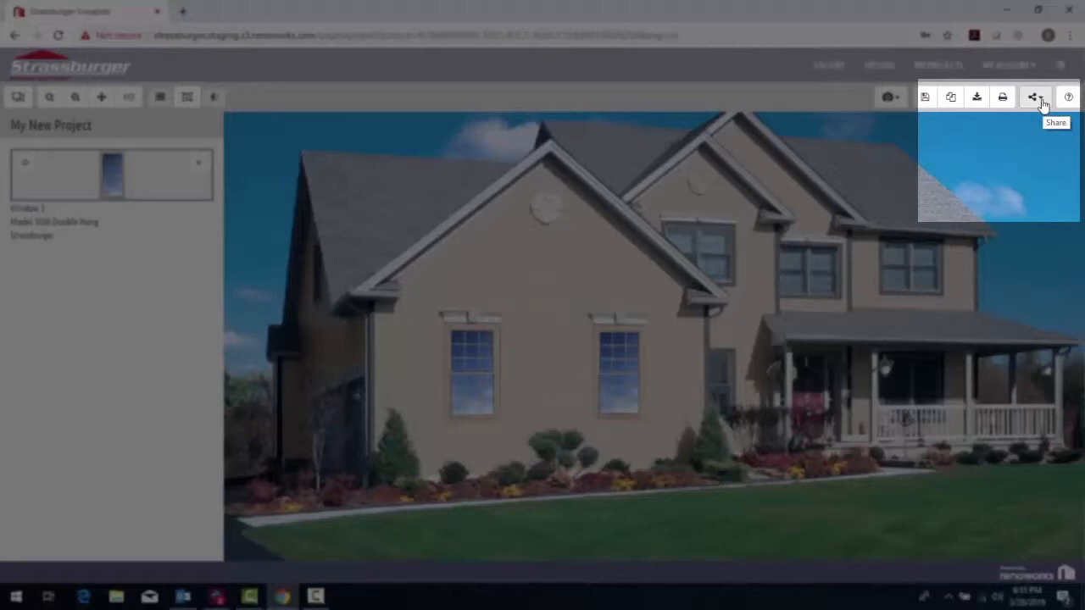
Check the project's sharing options and return to the Visualizer home page.
click(1041, 100)
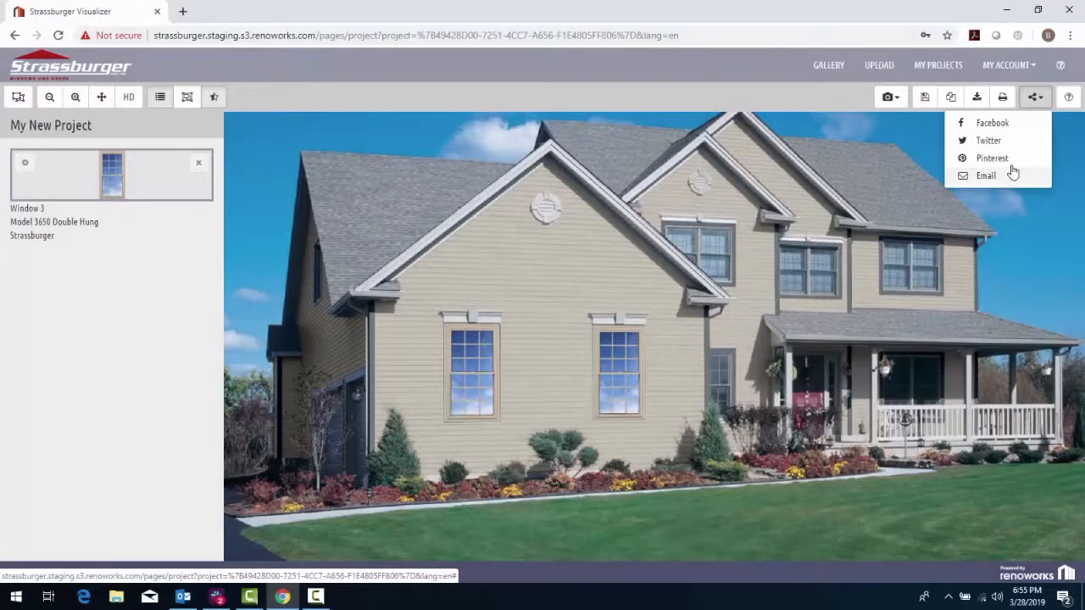
click(1034, 98)
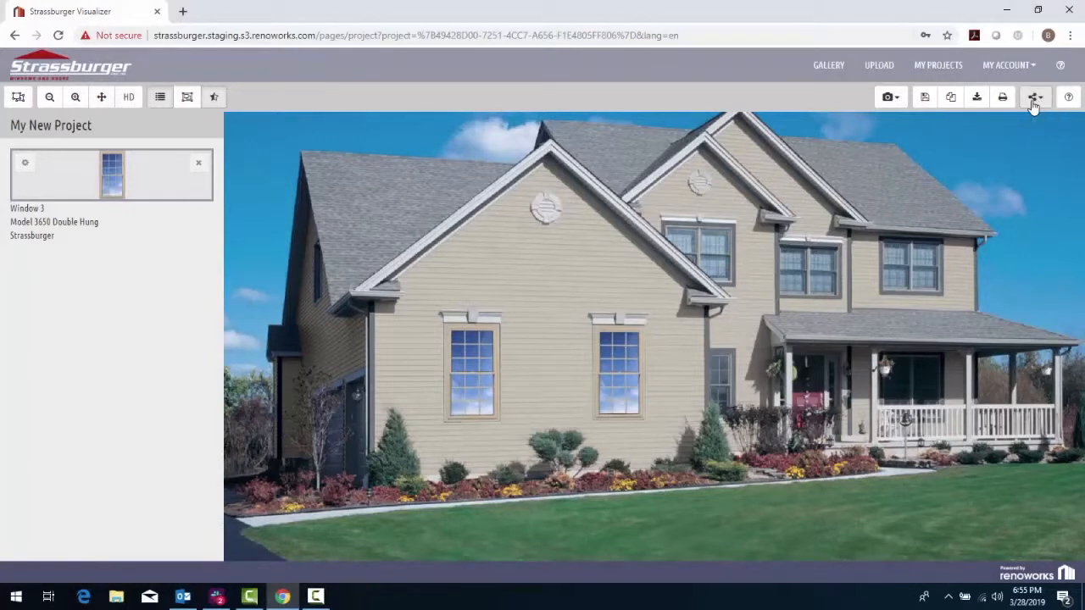
click(103, 69)
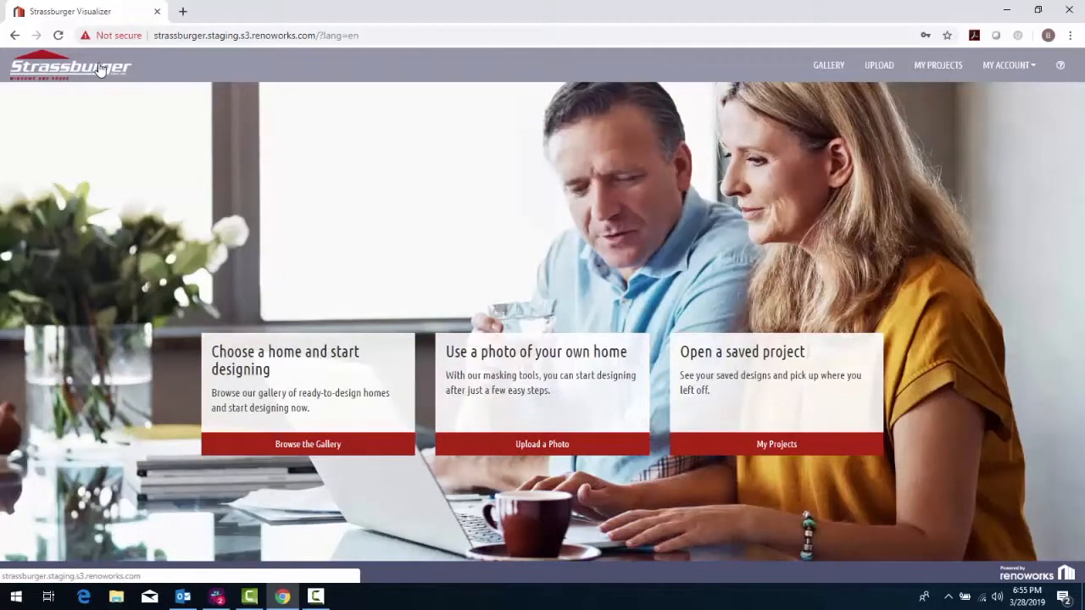